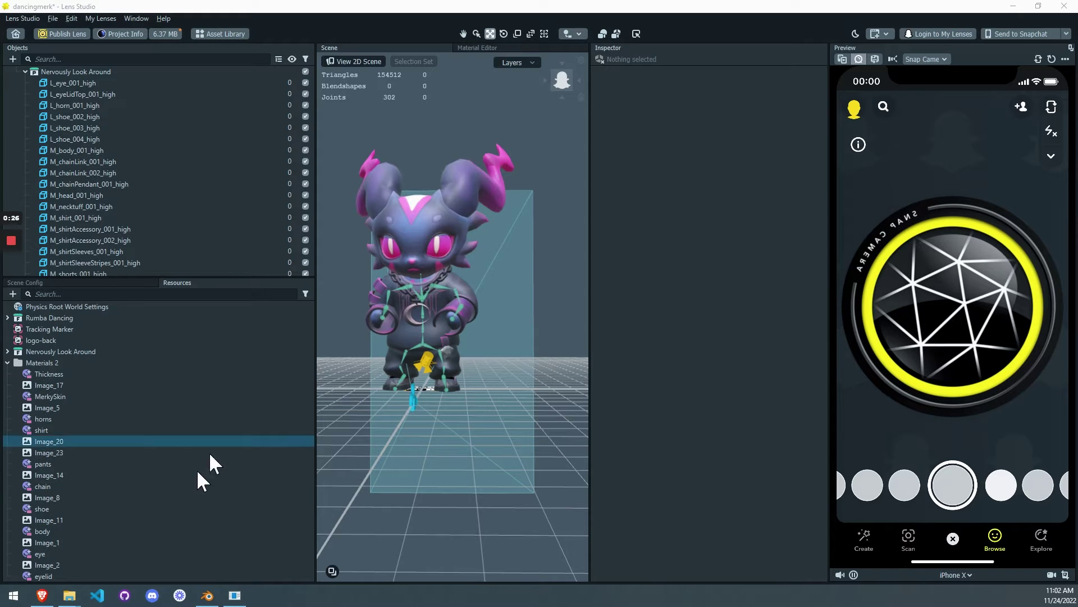
# Check Blender's File > Export menu for glTF 2.0, then return to Mixamo's Look Around results.
pyautogui.click(207, 595)
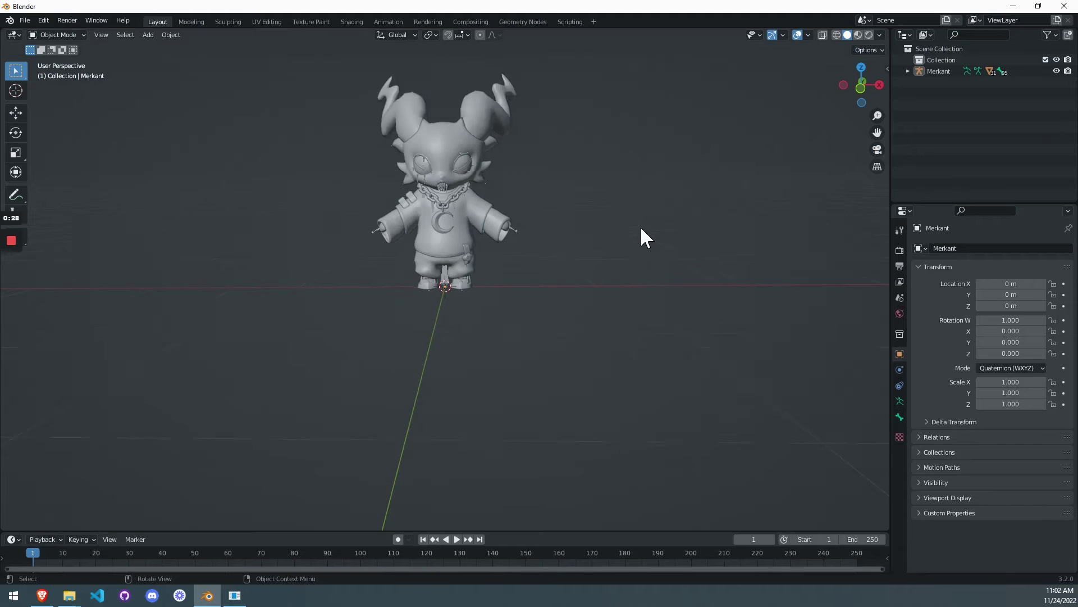
pyautogui.scroll(-1, 640, 227)
pyautogui.click(26, 19)
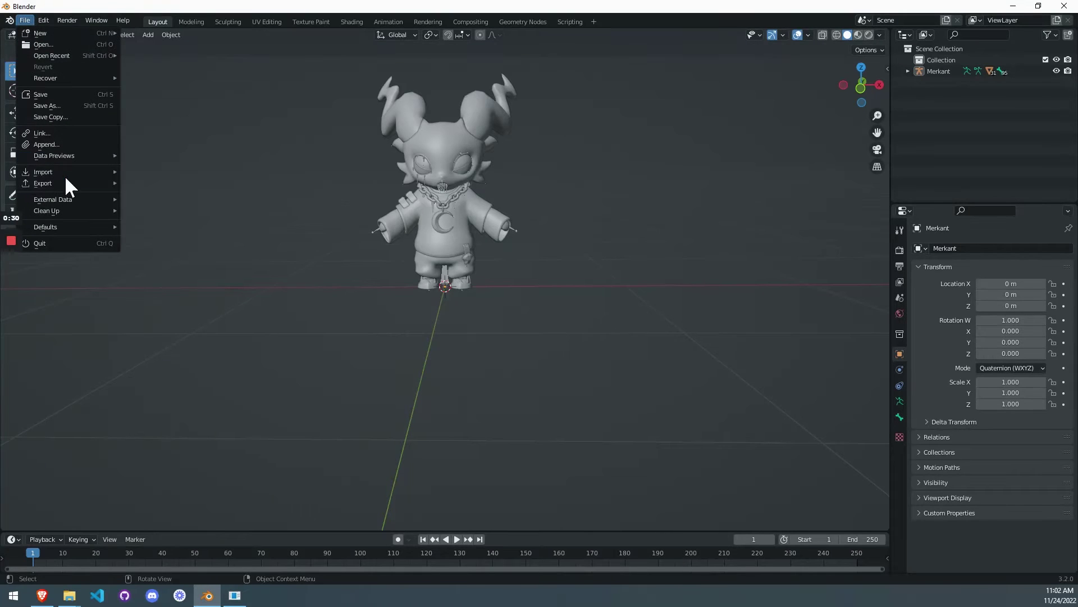
pyautogui.moveTo(64, 181)
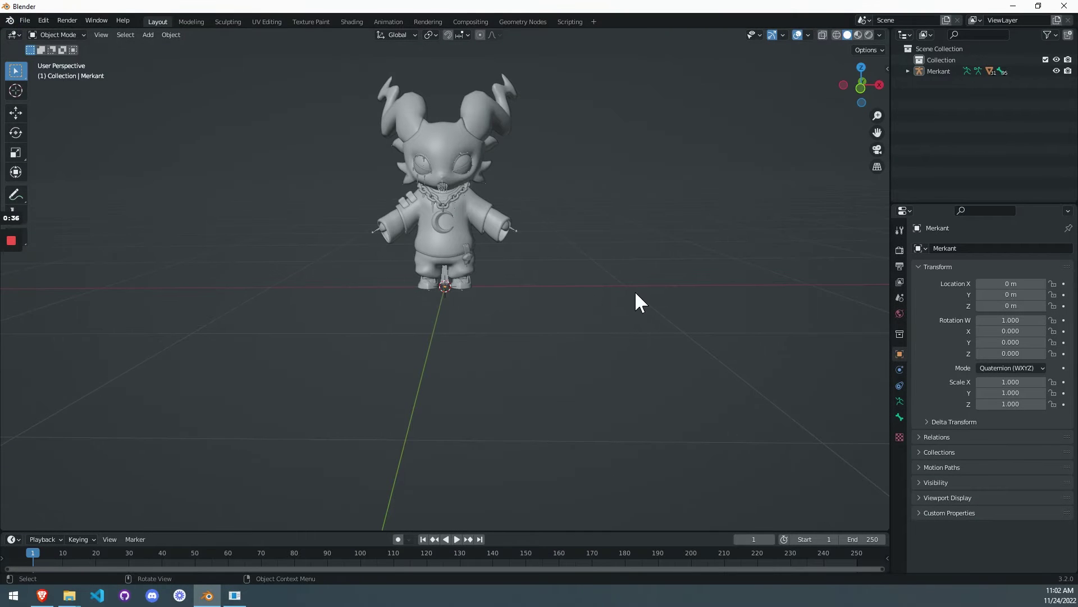
pyautogui.click(42, 597)
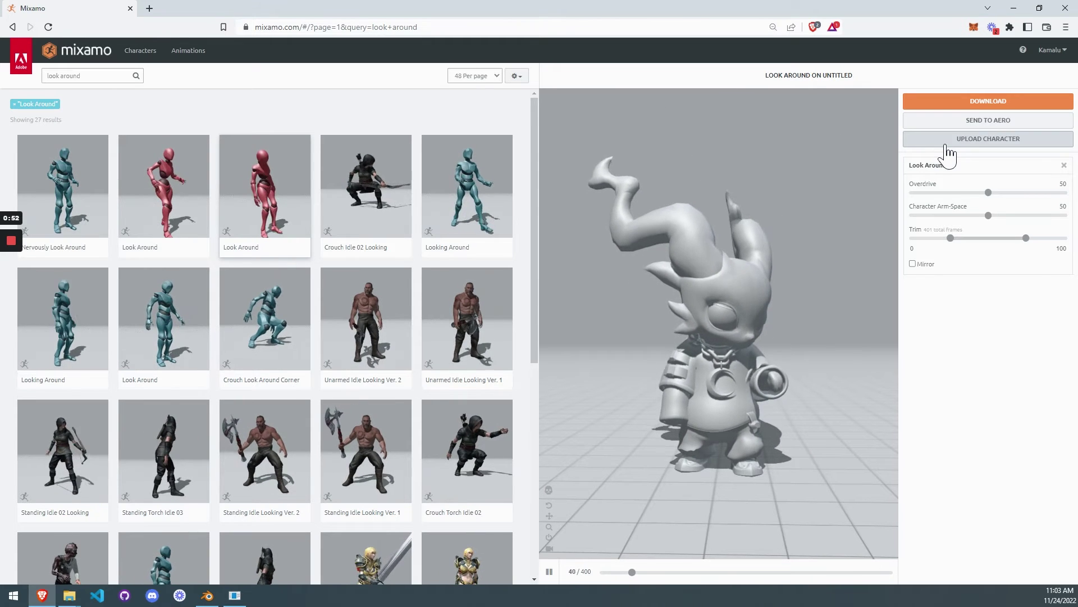
# Apply the Looking Around animation to the Merkant character, orbiting the preview to inspect it.
pyautogui.moveTo(749, 328); pyautogui.dragTo(735, 284)
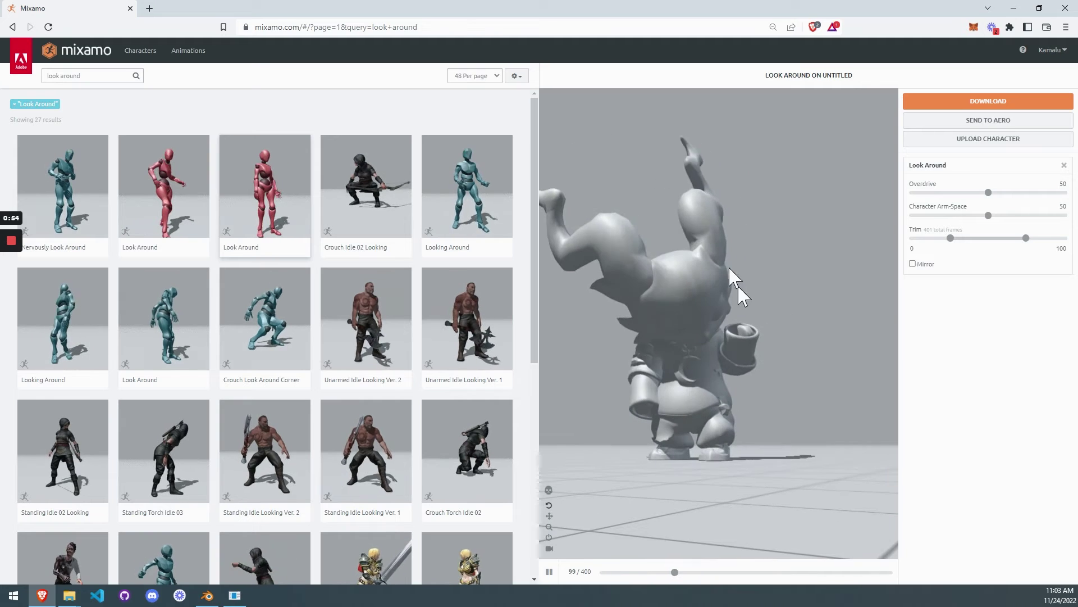
pyautogui.click(488, 212)
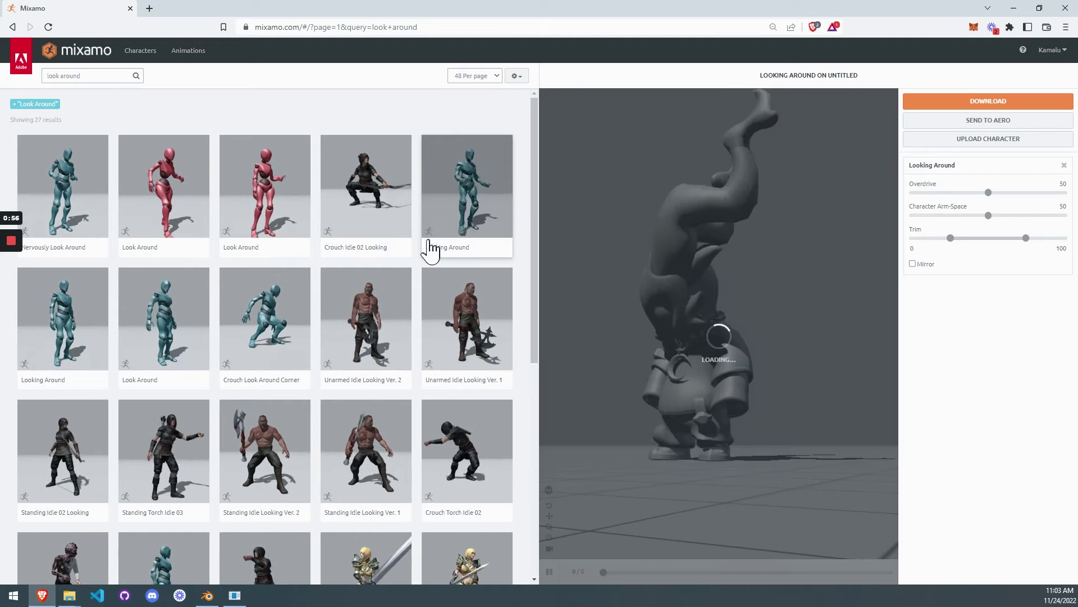
pyautogui.moveTo(698, 322); pyautogui.dragTo(727, 338)
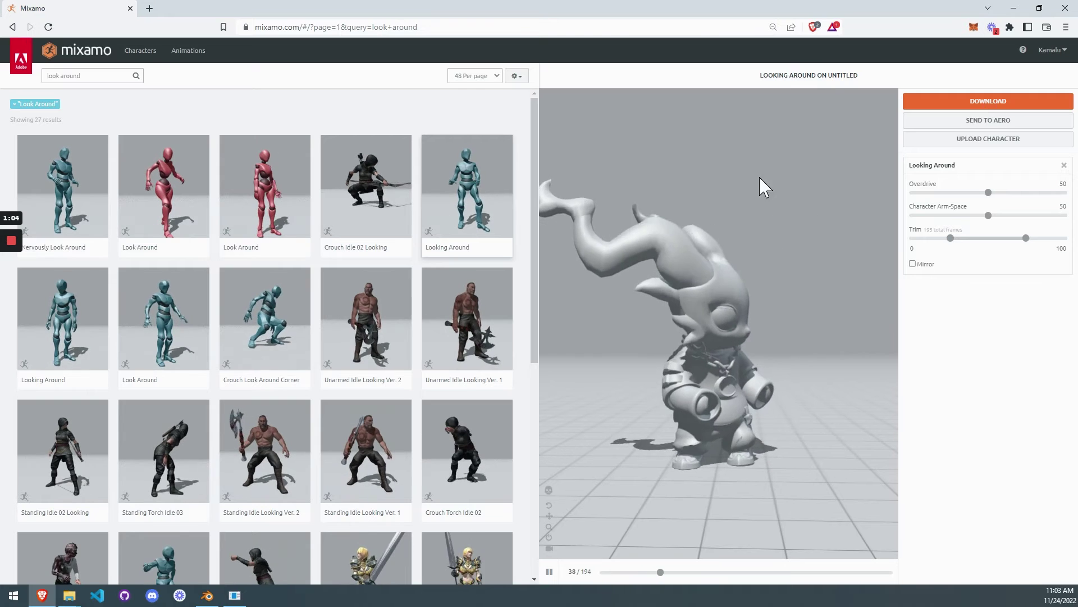
pyautogui.click(235, 595)
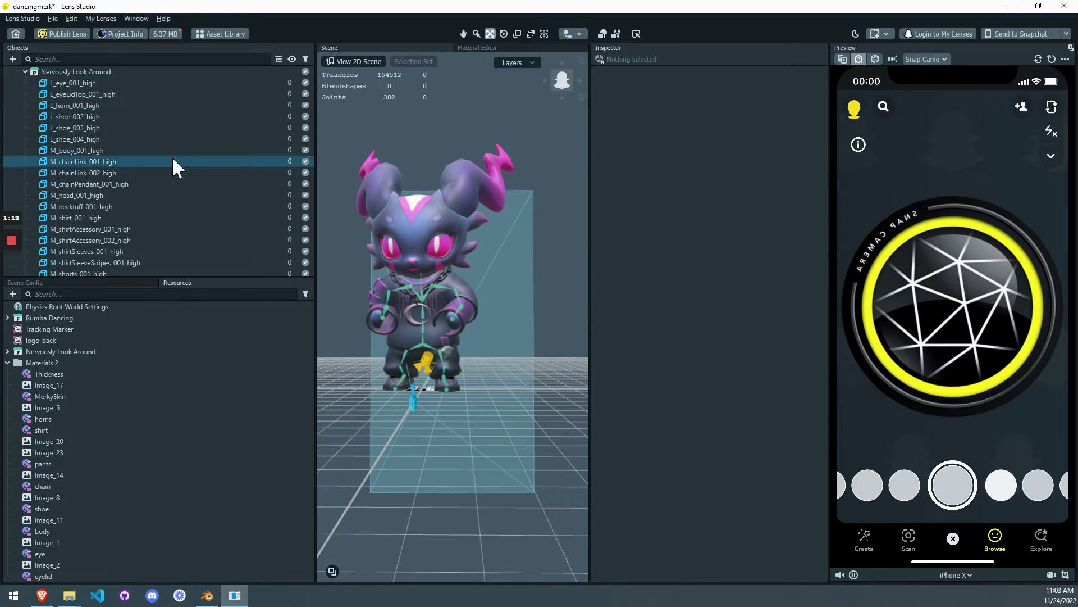
# Import Nervously Look Around.fbx into the project using the default FBX import options.
pyautogui.click(53, 18)
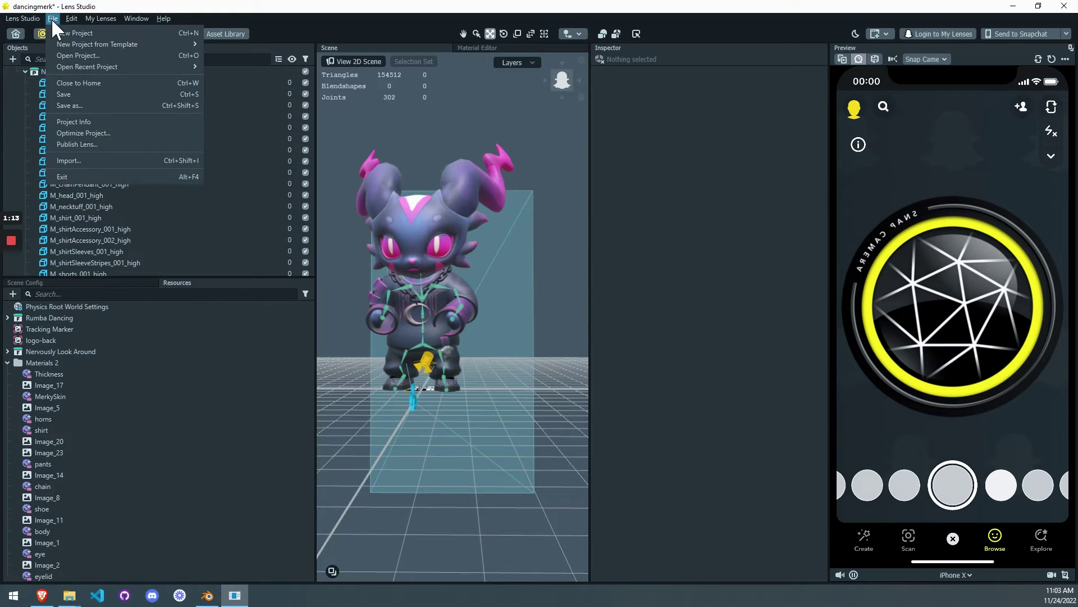
pyautogui.click(81, 160)
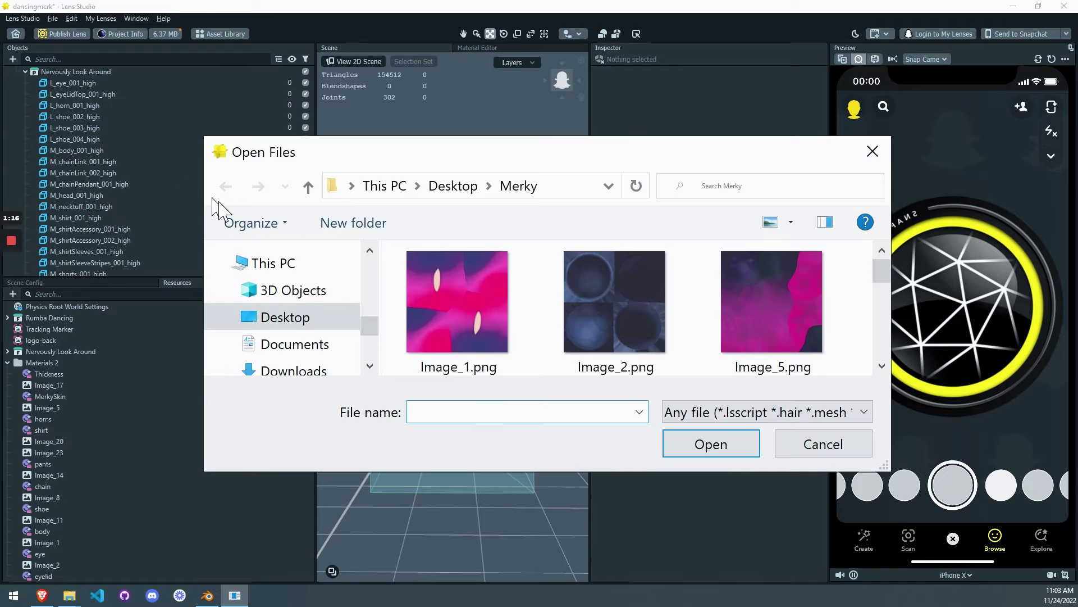
pyautogui.scroll(-3, 716, 321)
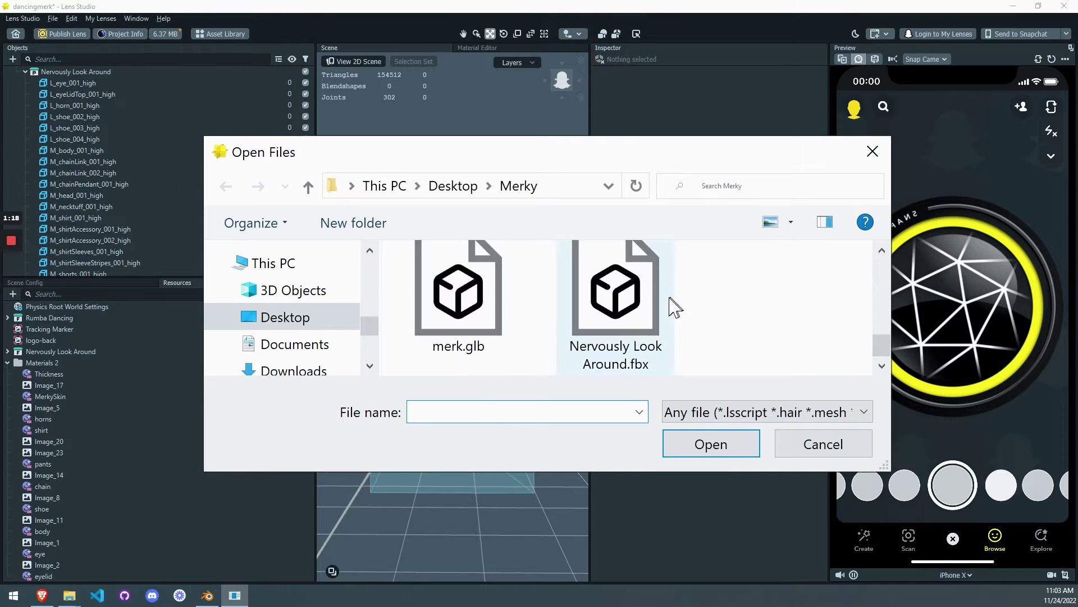
pyautogui.click(638, 296)
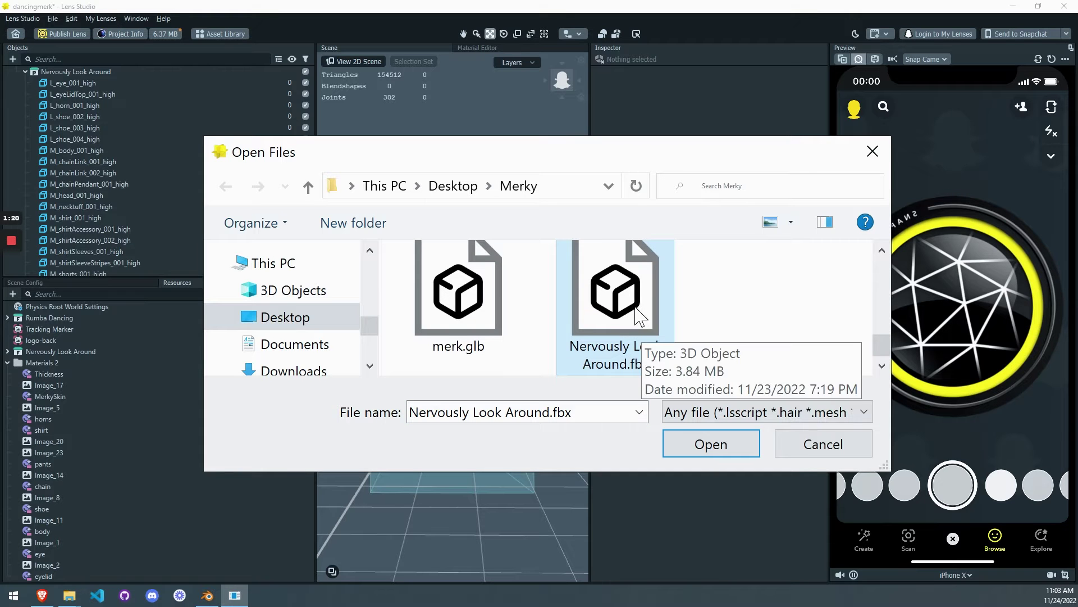
pyautogui.doubleClick(635, 307)
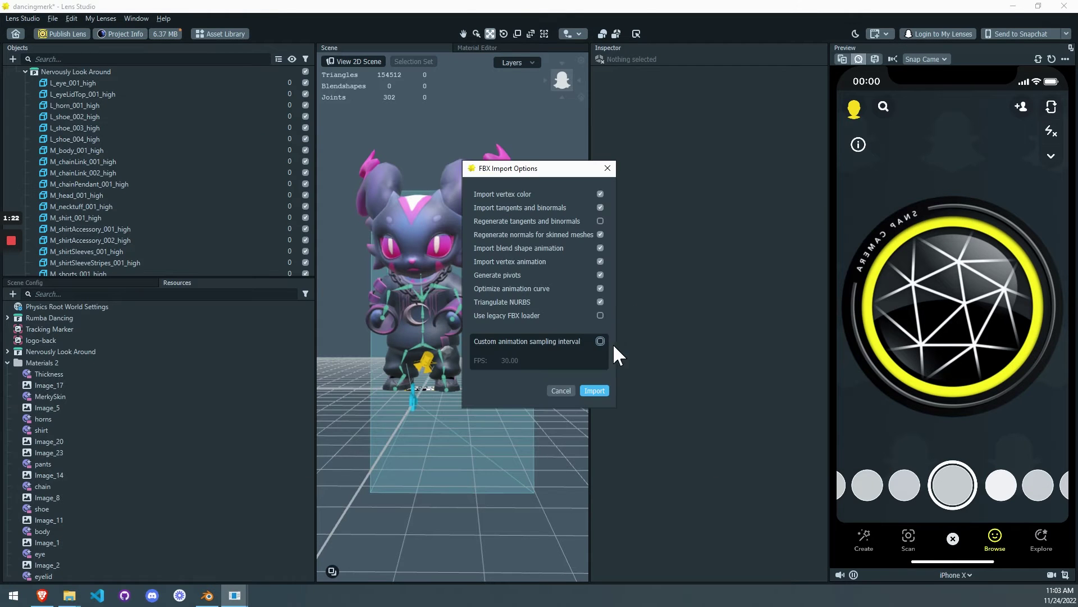
pyautogui.click(596, 391)
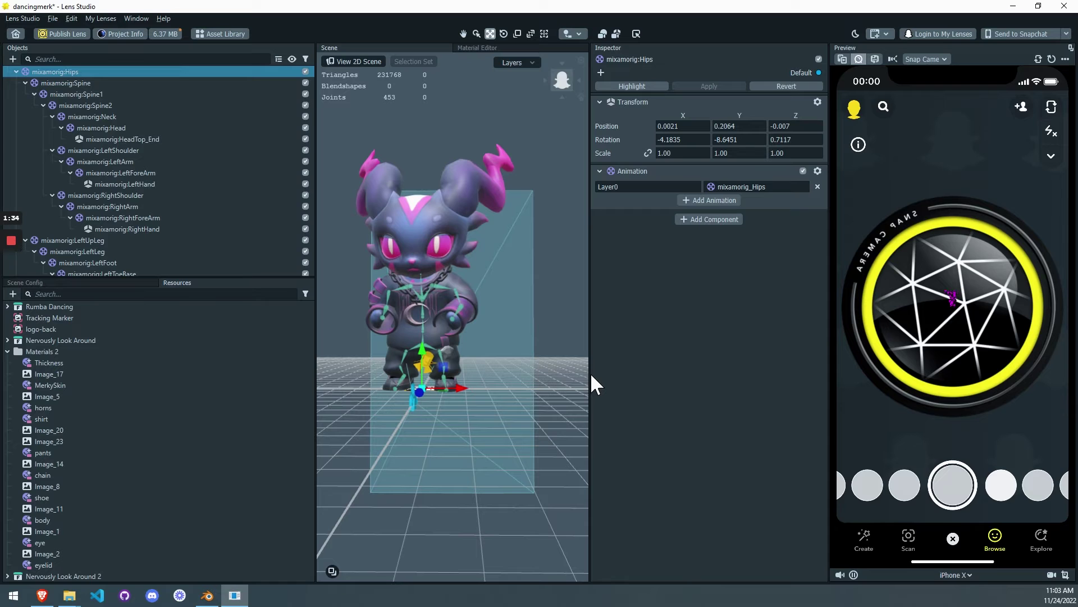
# Nest the Nervously Look Around object under Image Tracking, beside Rumba Dancing, keeping its name.
pyautogui.scroll(5, 120, 100)
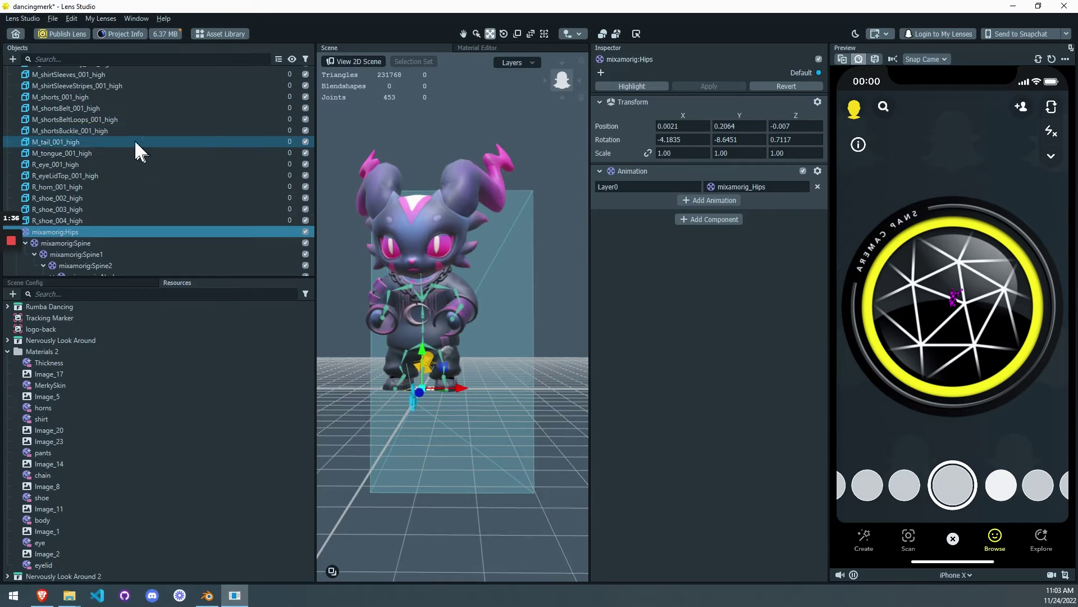
pyautogui.scroll(10, 134, 148)
pyautogui.scroll(-2, 127, 148)
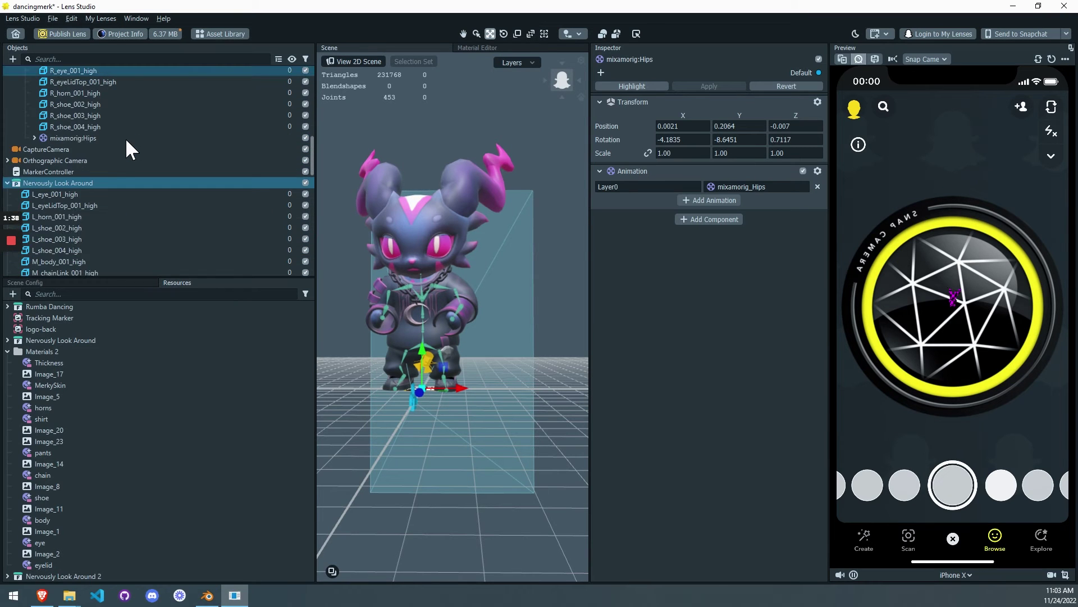
pyautogui.click(79, 183)
pyautogui.scroll(10, 101, 171)
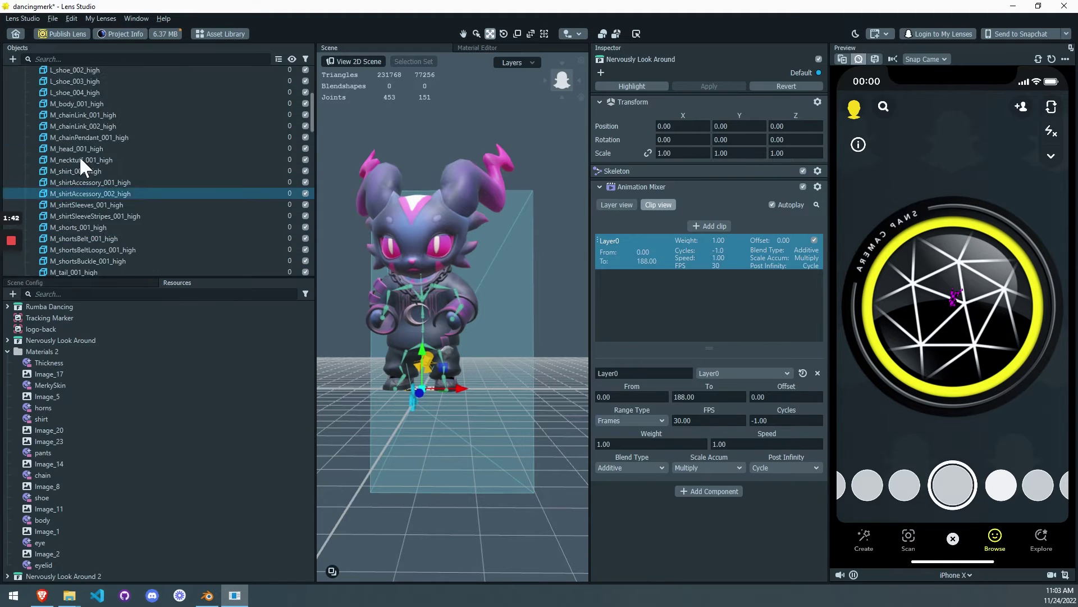
pyautogui.click(25, 161)
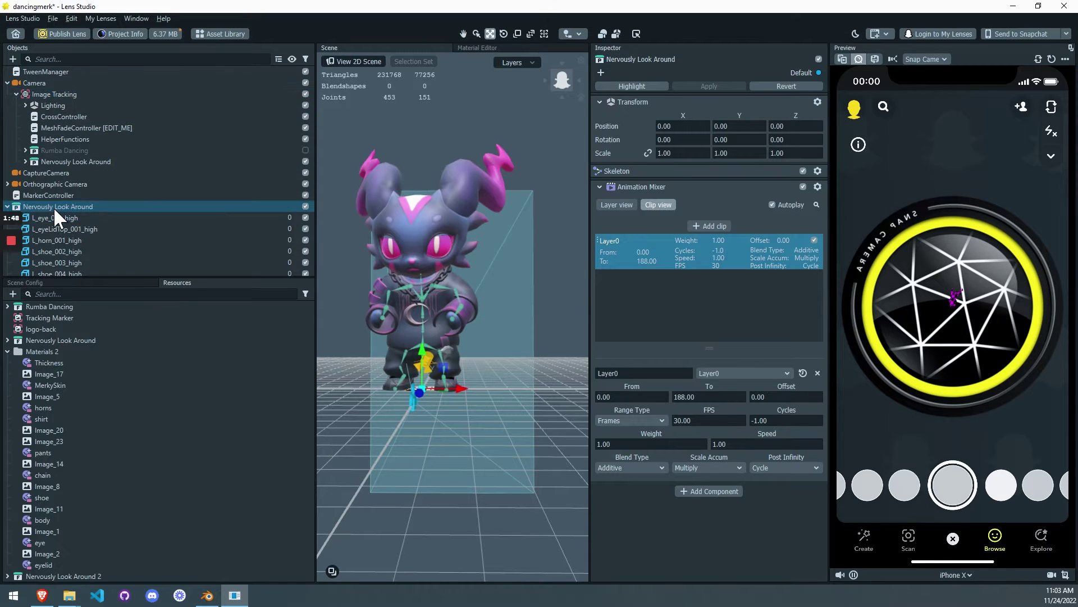
pyautogui.moveTo(53, 207); pyautogui.dragTo(72, 94)
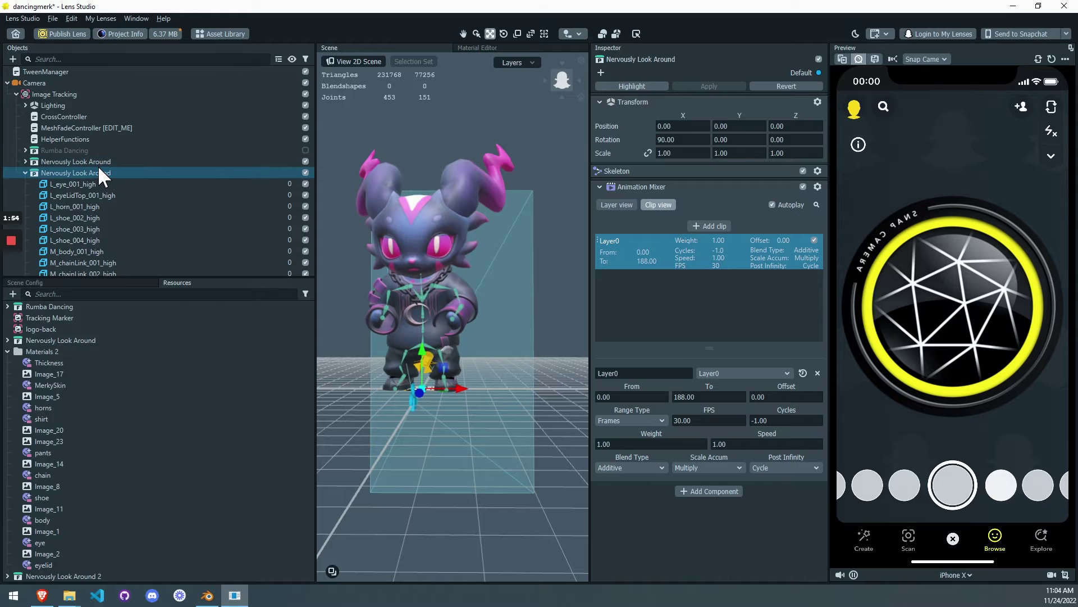
pyautogui.doubleClick(65, 170)
pyautogui.press('Return')
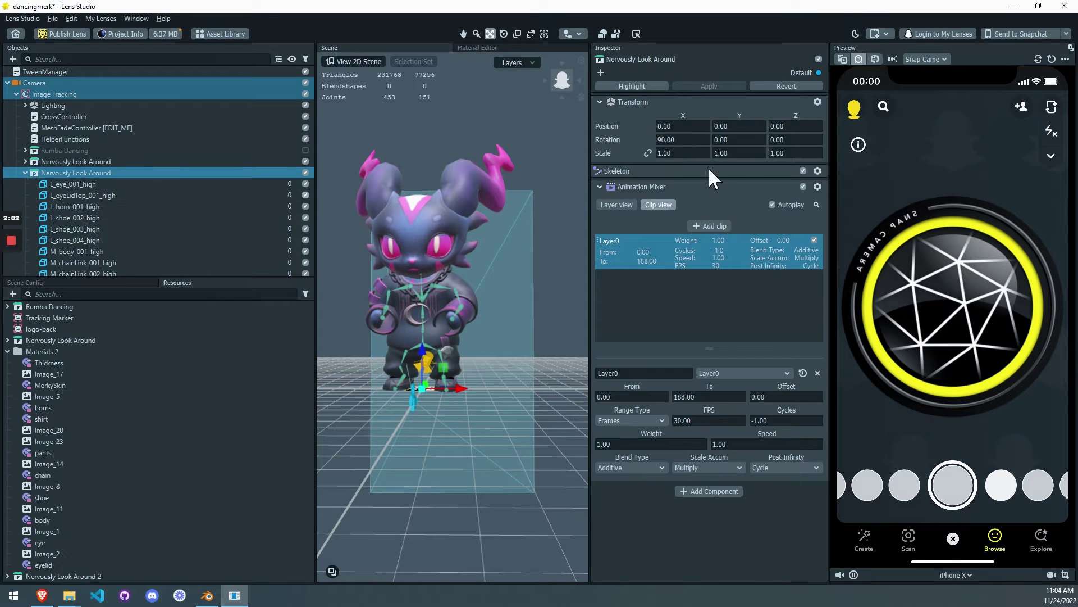
# Set the character's linked scale to 50 on all axes.
pyautogui.moveTo(690, 157); pyautogui.dragTo(650, 157)
pyautogui.write('50')
pyautogui.press('Tab')
pyautogui.press('Tab')
pyautogui.press('Return')
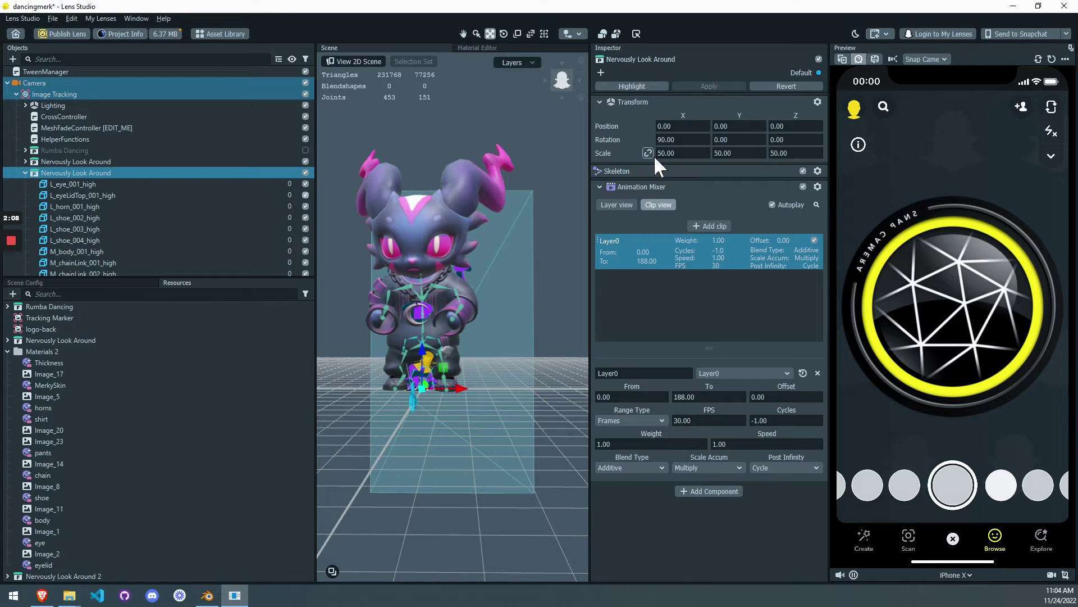
# Zoom and orbit the Scene view to a three-quarter view of the scaled character.
pyautogui.scroll(5, 479, 312)
pyautogui.scroll(3, 464, 429)
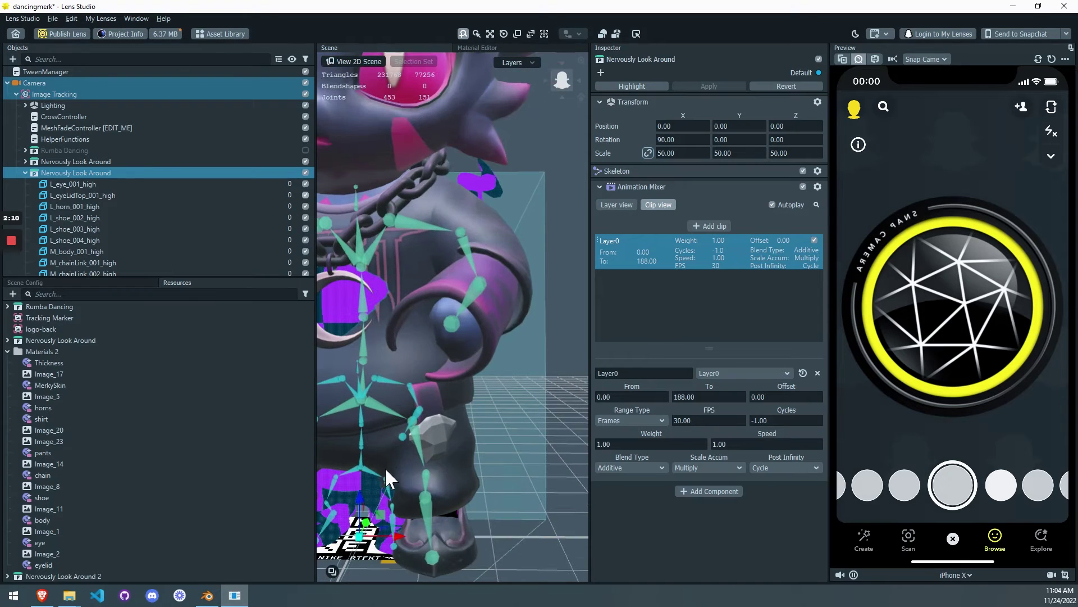
pyautogui.scroll(-2, 386, 467)
pyautogui.scroll(-1, 393, 309)
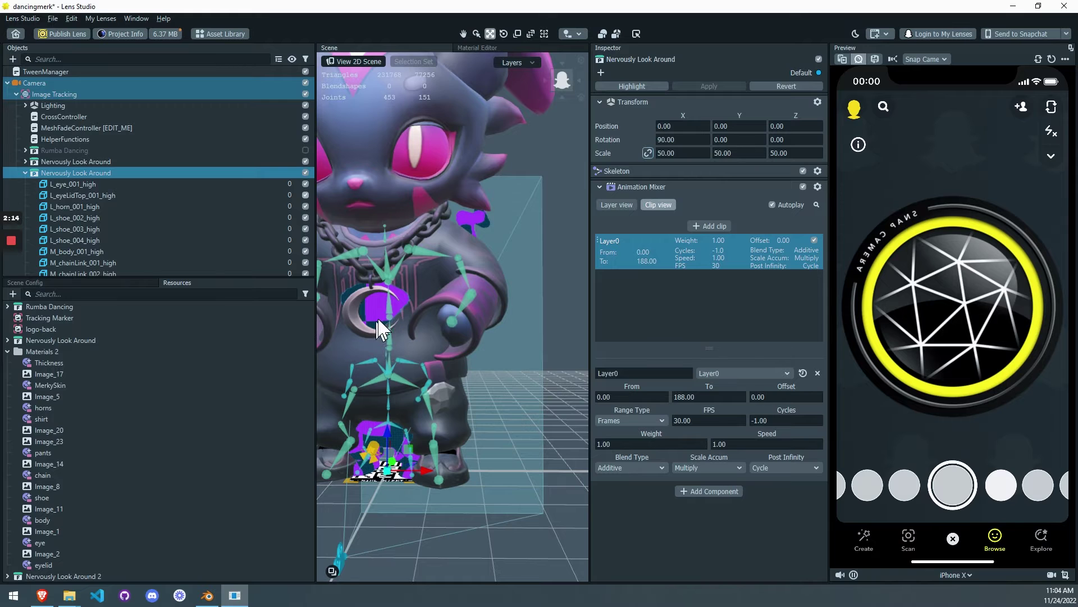
pyautogui.scroll(-1, 389, 313)
pyautogui.keyDown('alt'); pyautogui.moveTo(388, 313); pyautogui.dragTo(411, 471); pyautogui.keyUp('alt')
pyautogui.keyDown('alt'); pyautogui.moveTo(476, 448); pyautogui.dragTo(451, 436); pyautogui.keyUp('alt')
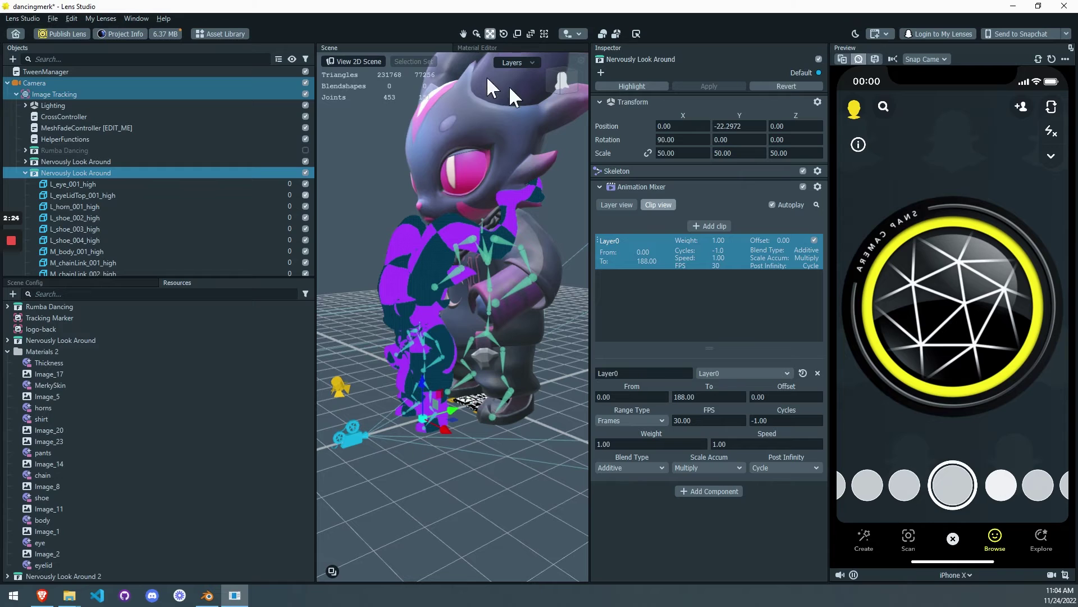
pyautogui.click(491, 34)
# Orbit the Scene view around the animating character to face its front.
pyautogui.keyDown('alt'); pyautogui.moveTo(475, 369); pyautogui.dragTo(426, 471); pyautogui.keyUp('alt')
pyautogui.click(401, 490)
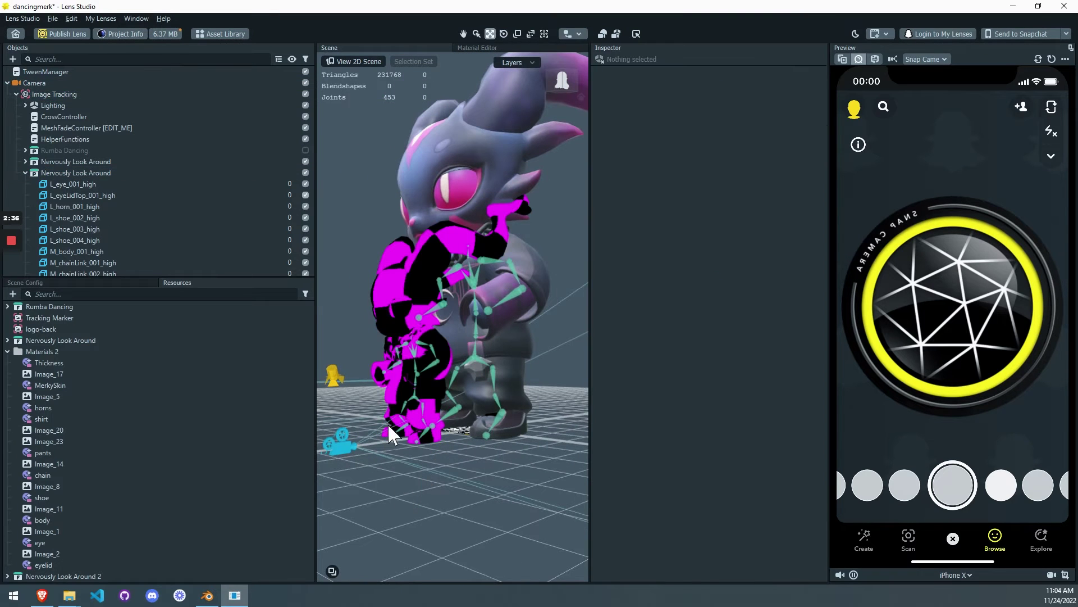
pyautogui.keyDown('alt'); pyautogui.moveTo(388, 423); pyautogui.dragTo(429, 392); pyautogui.keyUp('alt')
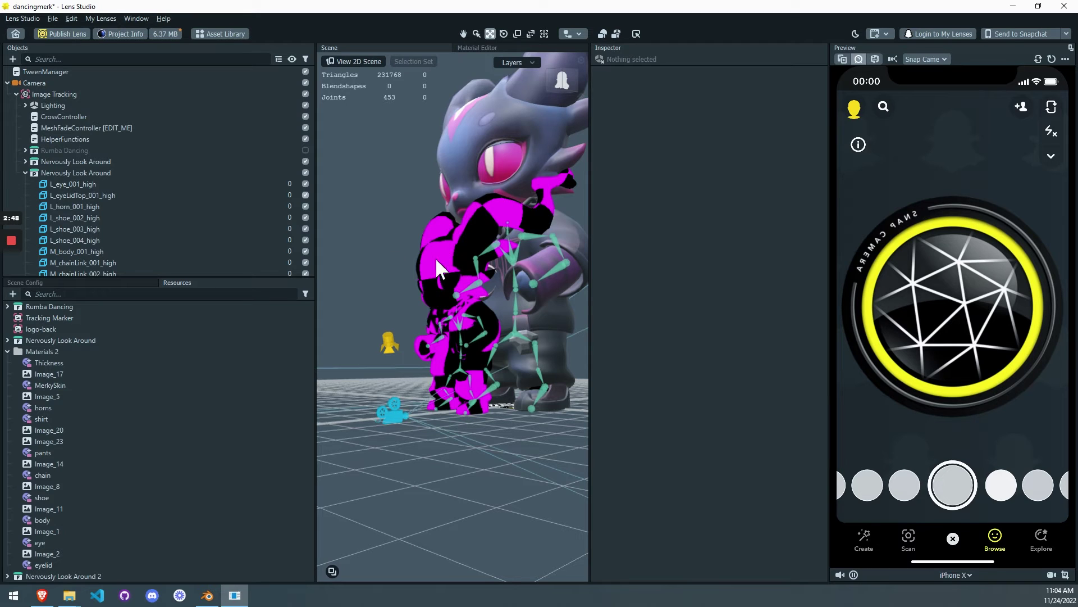
pyautogui.moveTo(432, 277)
pyautogui.keyDown('alt'); pyautogui.mouseDown()
pyautogui.moveTo(406, 292)
pyautogui.moveTo(440, 309)
pyautogui.moveTo(417, 309)
pyautogui.moveTo(409, 329)
pyautogui.moveTo(426, 284)
pyautogui.mouseUp(); pyautogui.keyUp('alt')
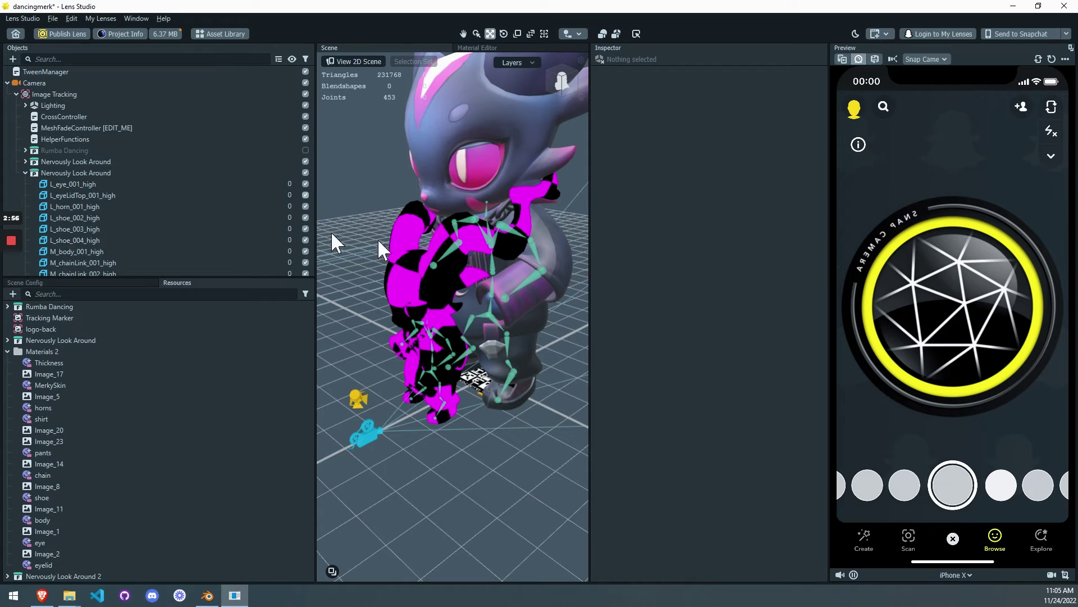
# Bring up the Merky folder window full screen, then minimize it.
pyautogui.moveTo(70, 601)
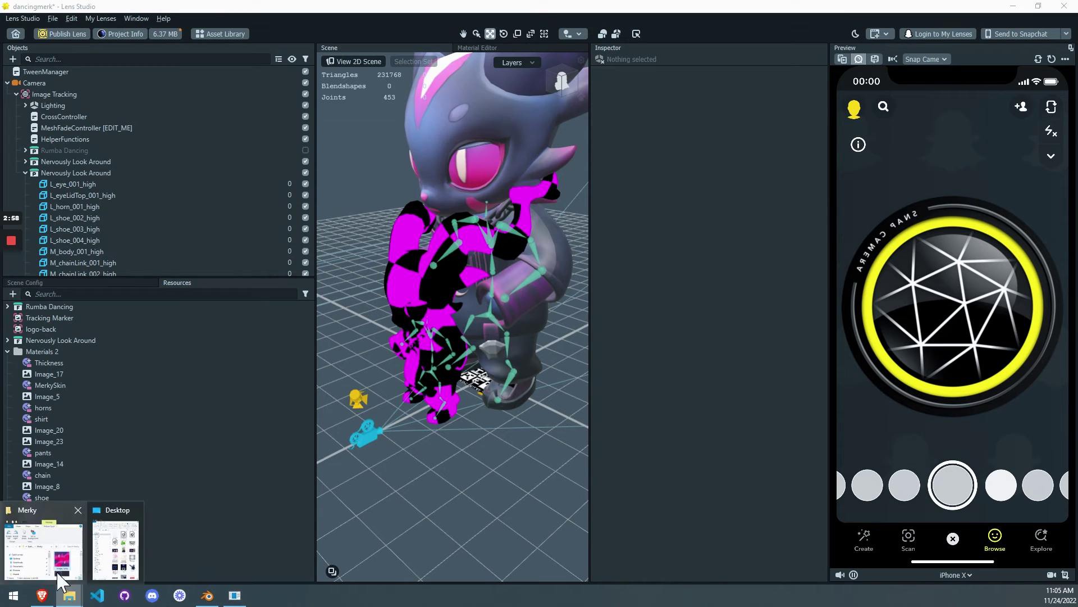
pyautogui.click(43, 547)
pyautogui.doubleClick(583, 185)
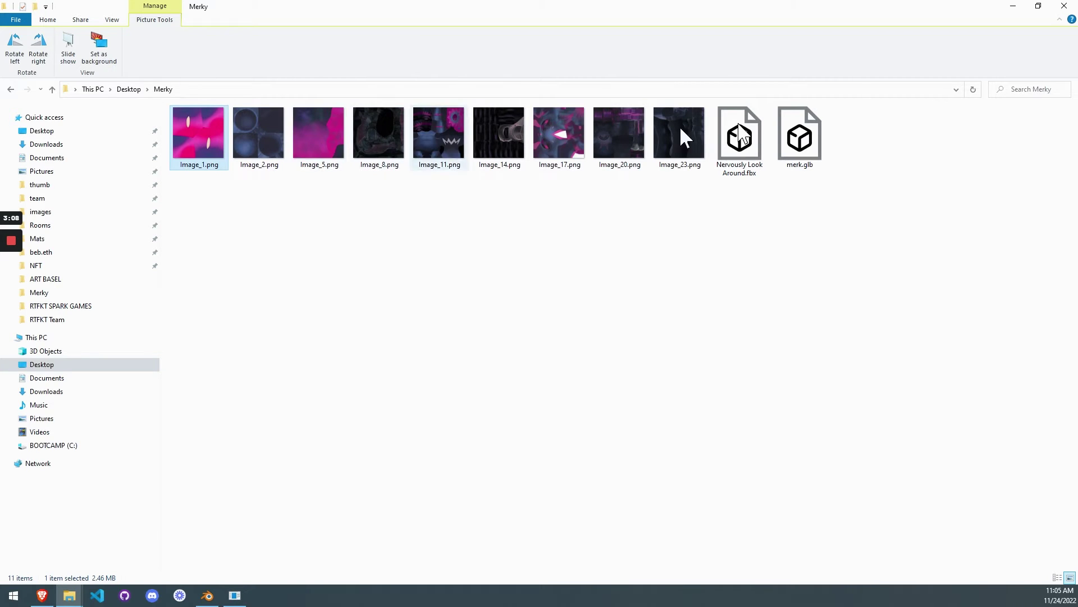
pyautogui.click(1011, 7)
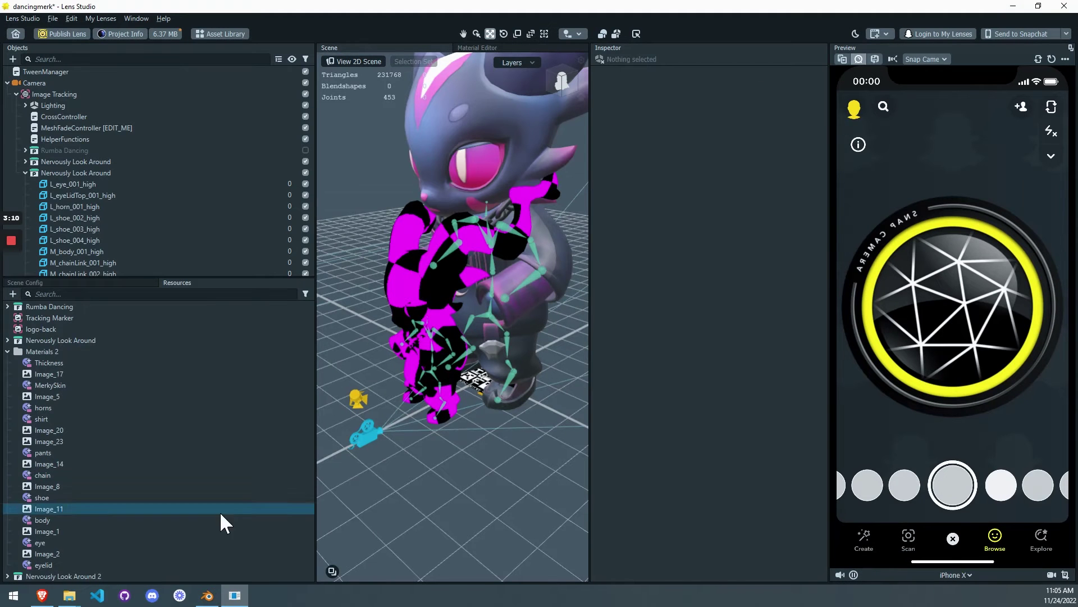
# Reopen the Merky folder, select its nine PNG images, and shrink the window over Lens Studio.
pyautogui.moveTo(72, 596)
pyautogui.click(60, 540)
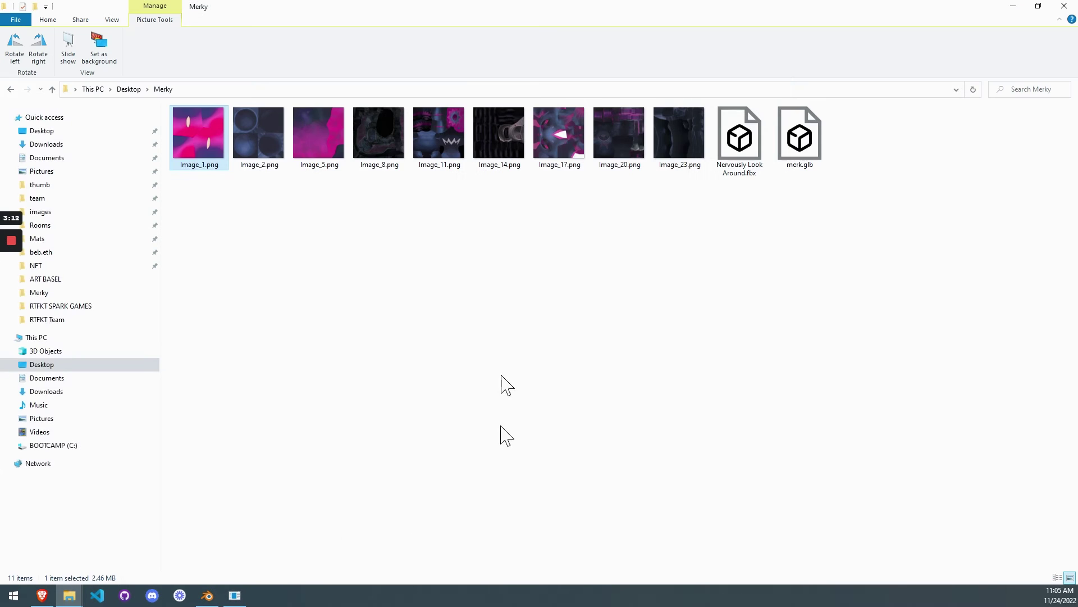
pyautogui.moveTo(674, 197); pyautogui.dragTo(212, 137)
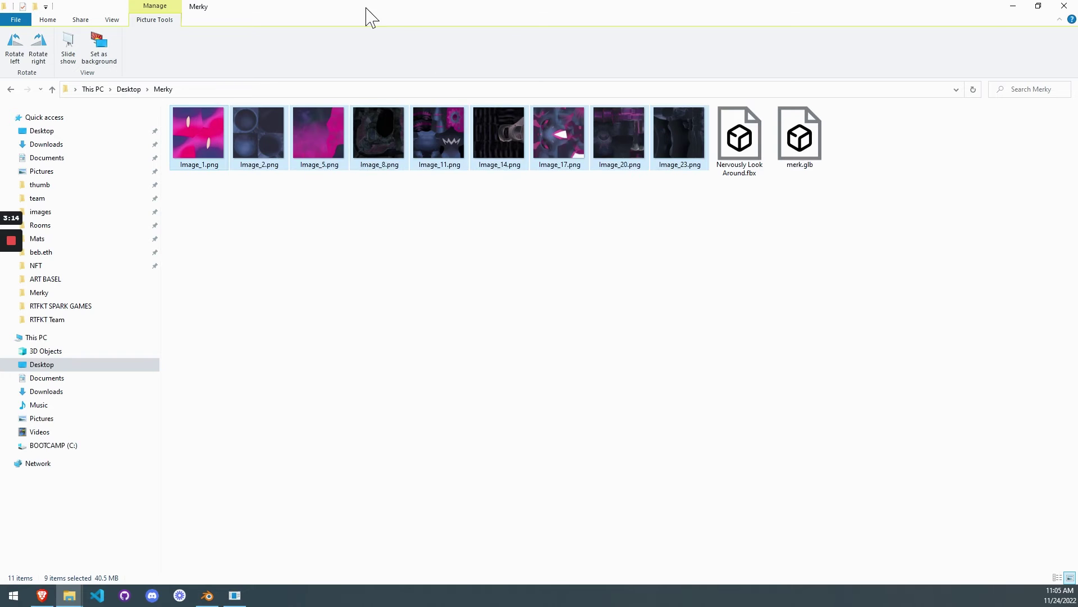
pyautogui.moveTo(366, 17); pyautogui.dragTo(596, 101)
pyautogui.moveTo(720, 232); pyautogui.dragTo(78, 463)
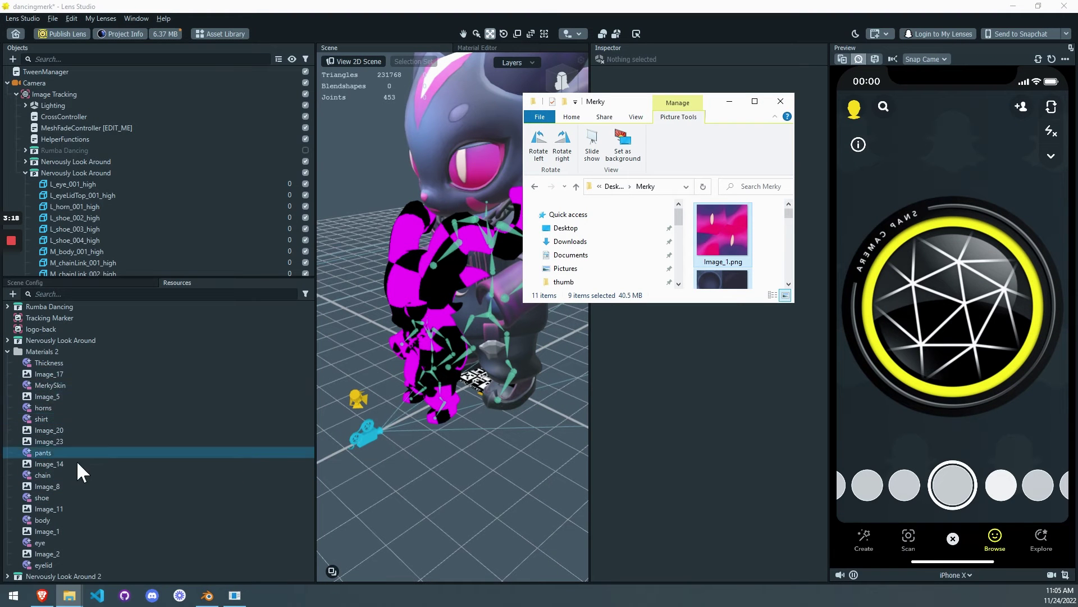
# Drop the images back in Explorer and minimize the Merky folder without importing.
pyautogui.click(59, 382)
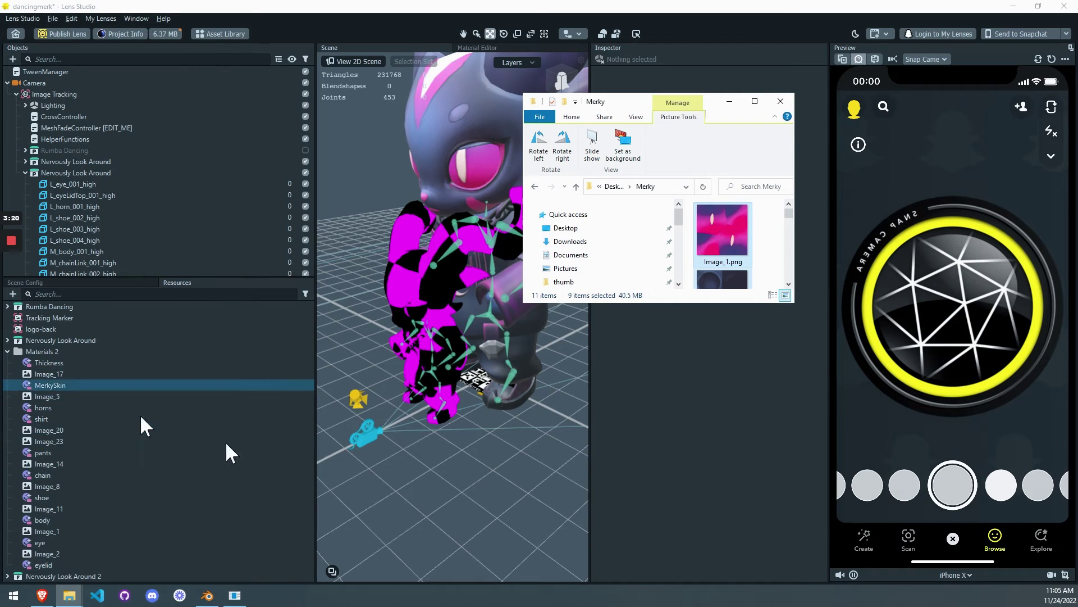
pyautogui.moveTo(722, 233); pyautogui.dragTo(719, 256)
pyautogui.click(729, 101)
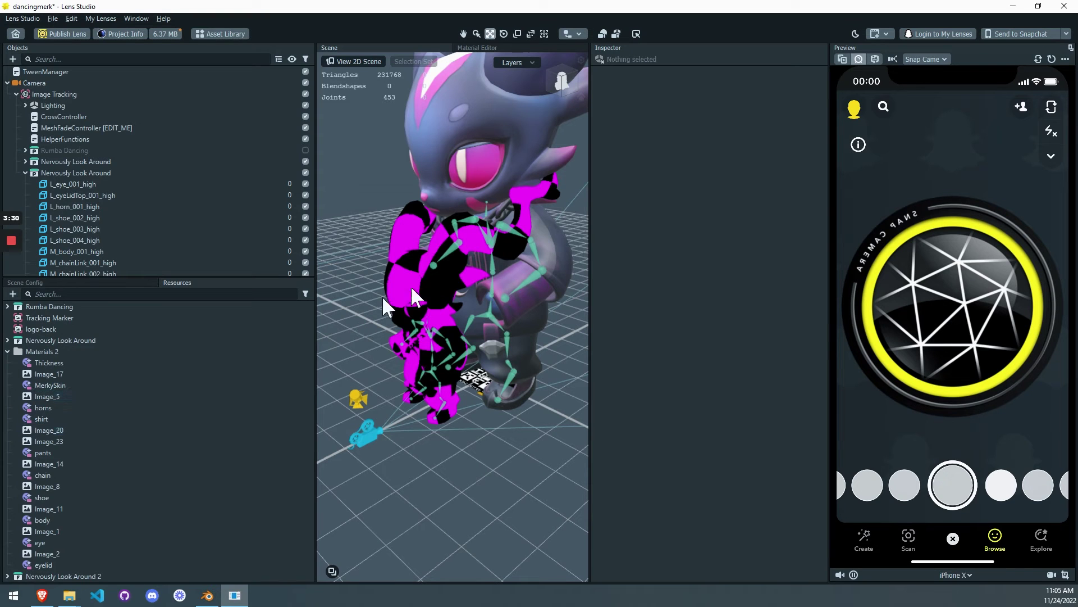
# Assign a new Empty Material named 'horn' to the L_horn_001_high mesh.
pyautogui.click(437, 246)
pyautogui.click(403, 282)
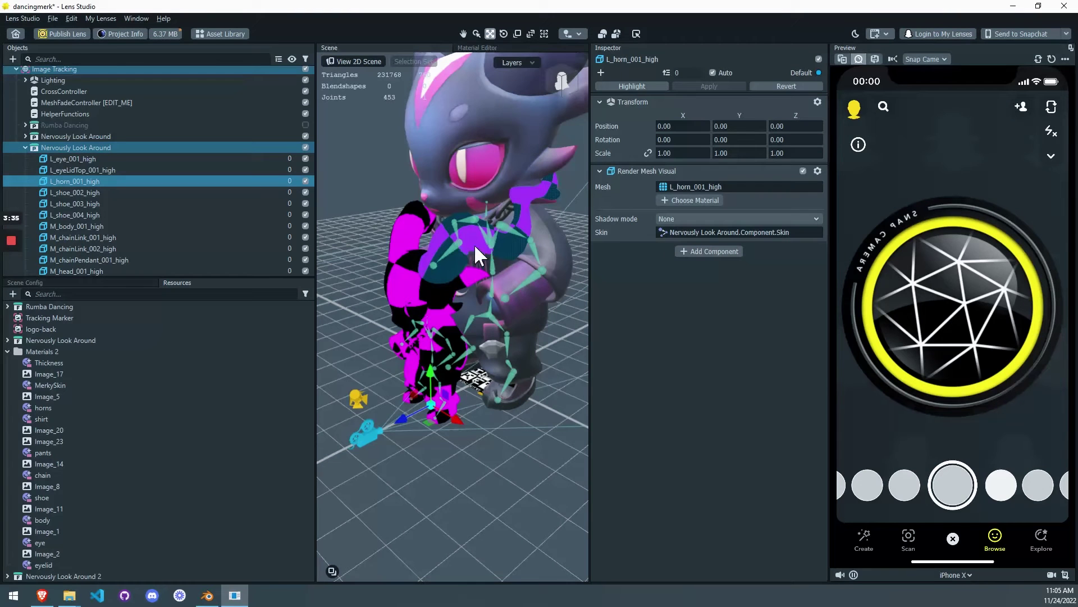
pyautogui.click(706, 201)
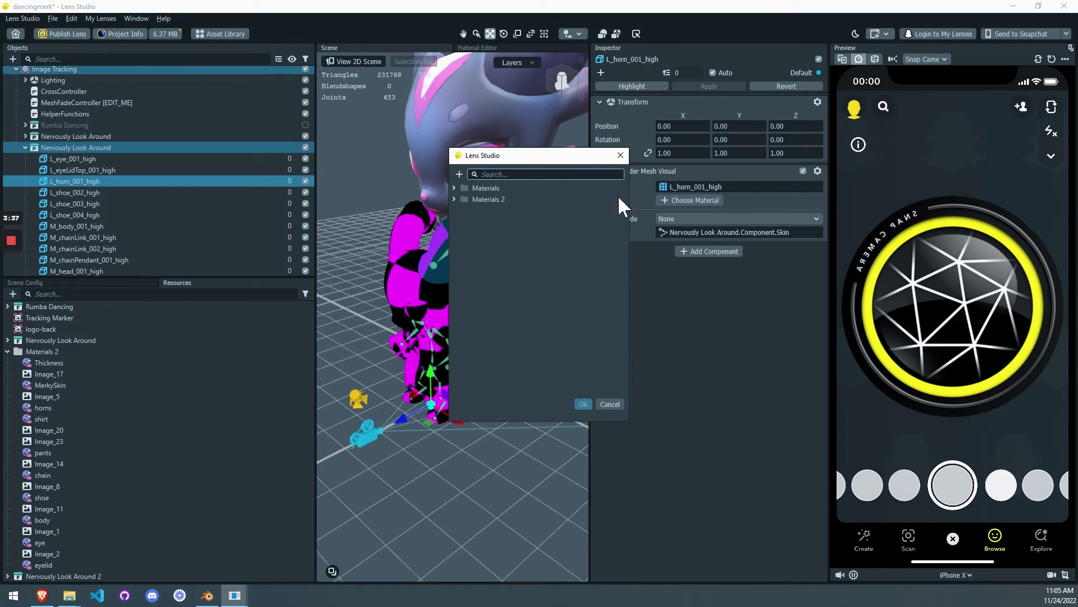
pyautogui.click(459, 175)
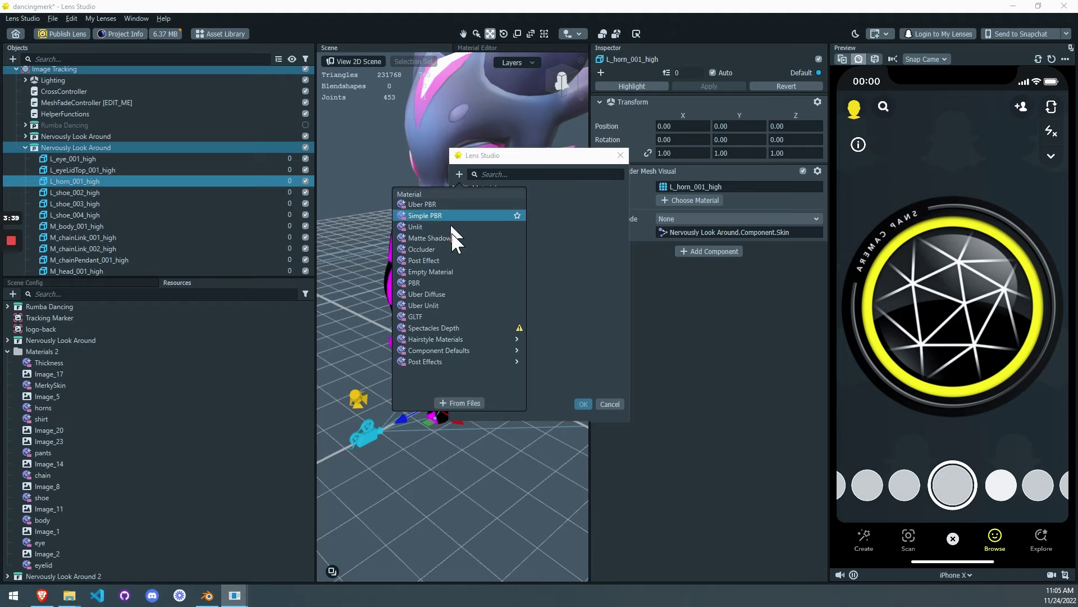
pyautogui.click(449, 271)
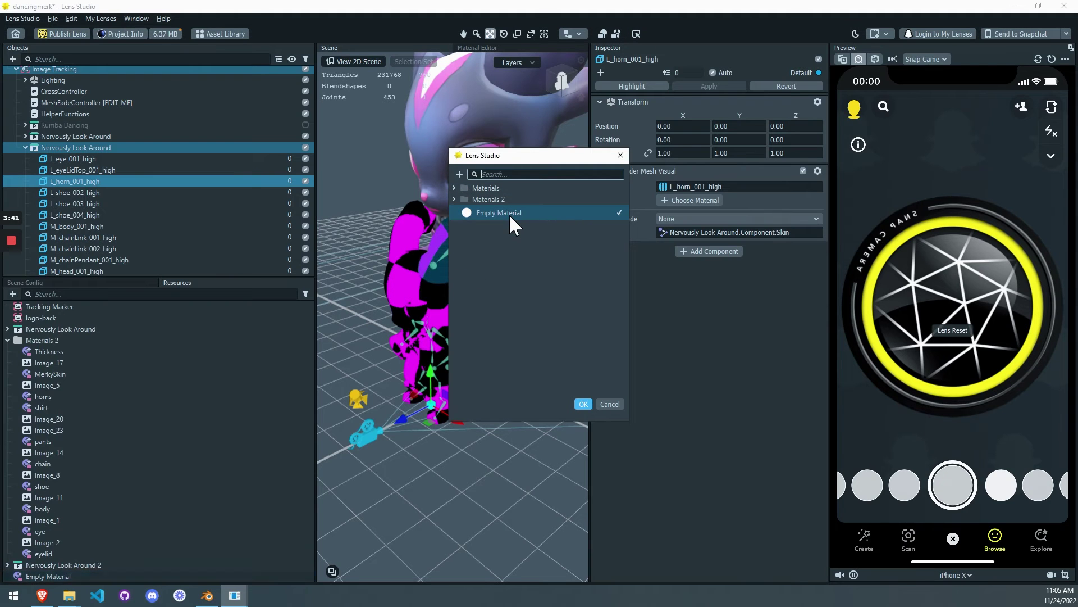
pyautogui.click(509, 213)
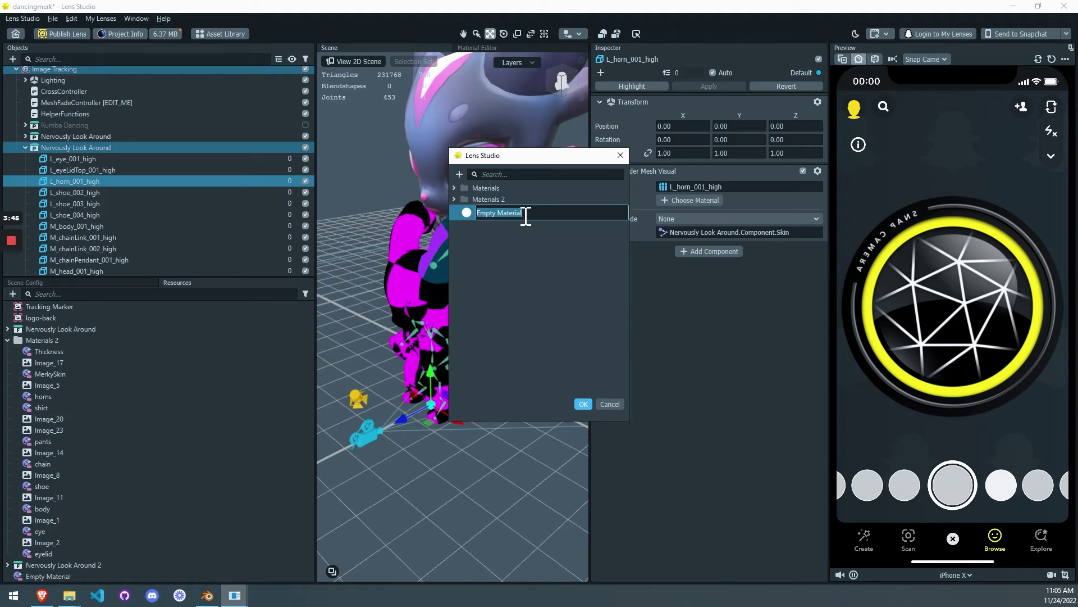
pyautogui.write('horn')
pyautogui.press('Return')
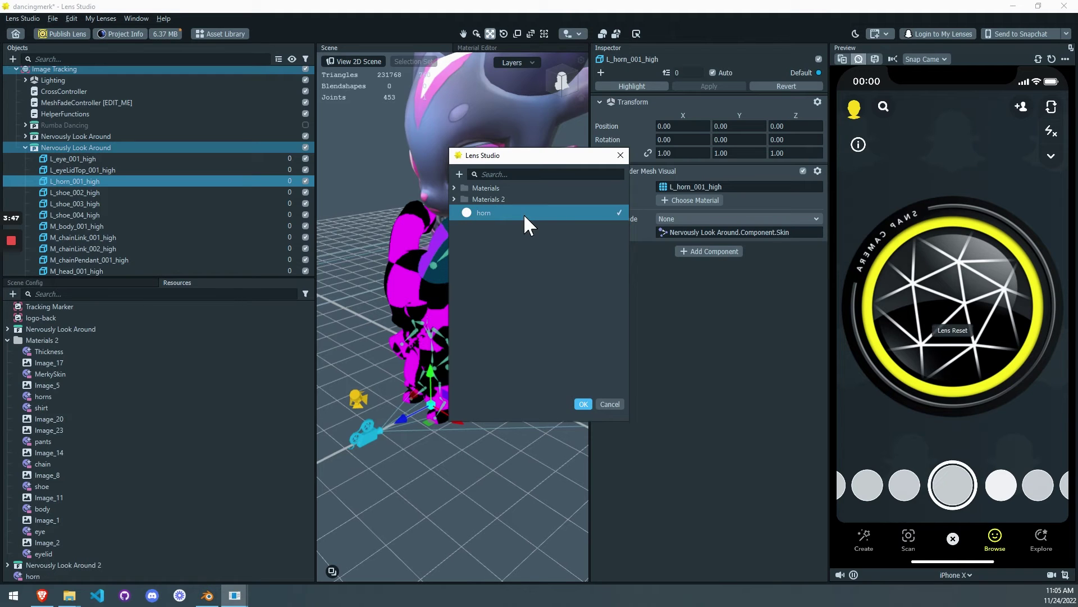
pyautogui.click(579, 404)
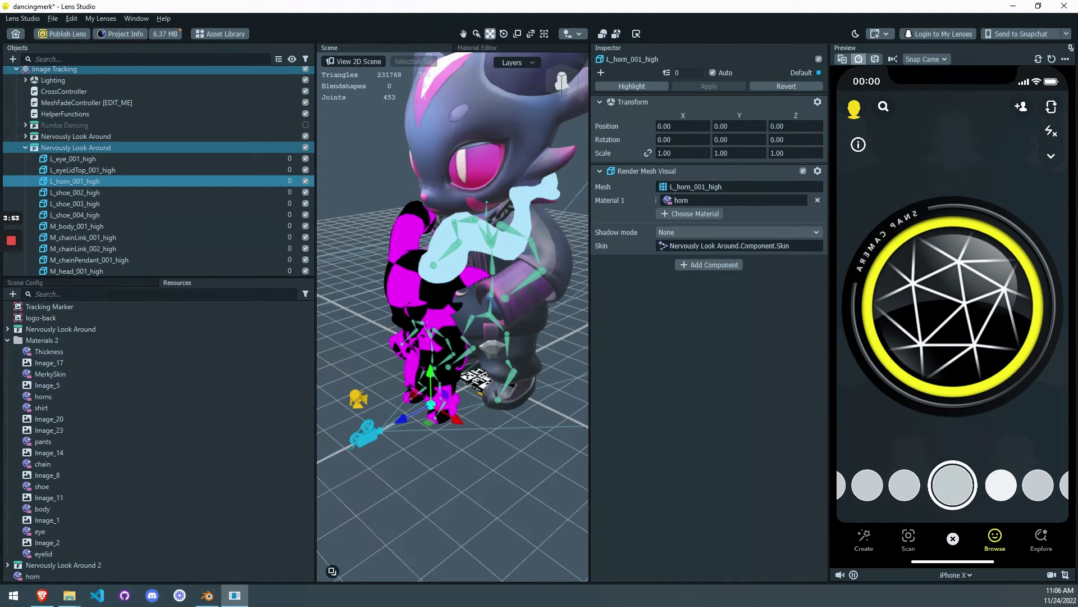
pyautogui.click(30, 575)
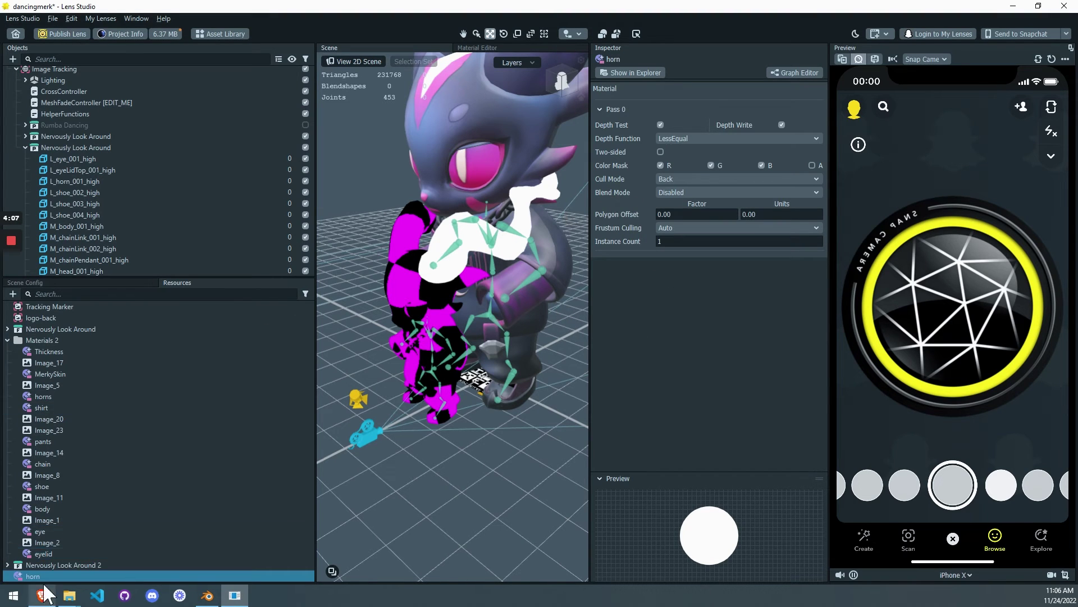
pyautogui.click(52, 548)
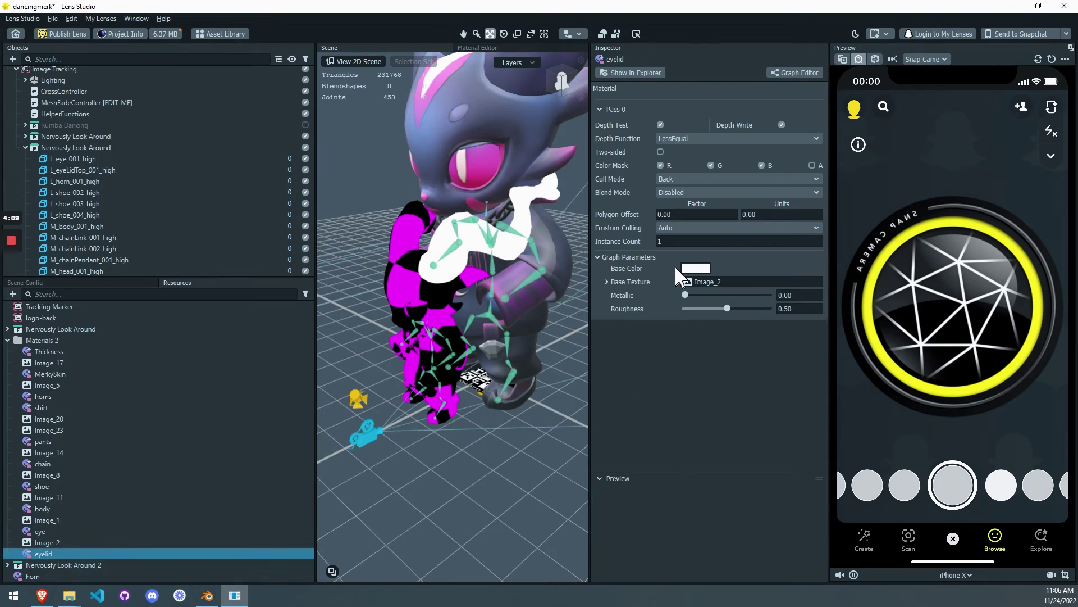
pyautogui.rightClick(35, 572)
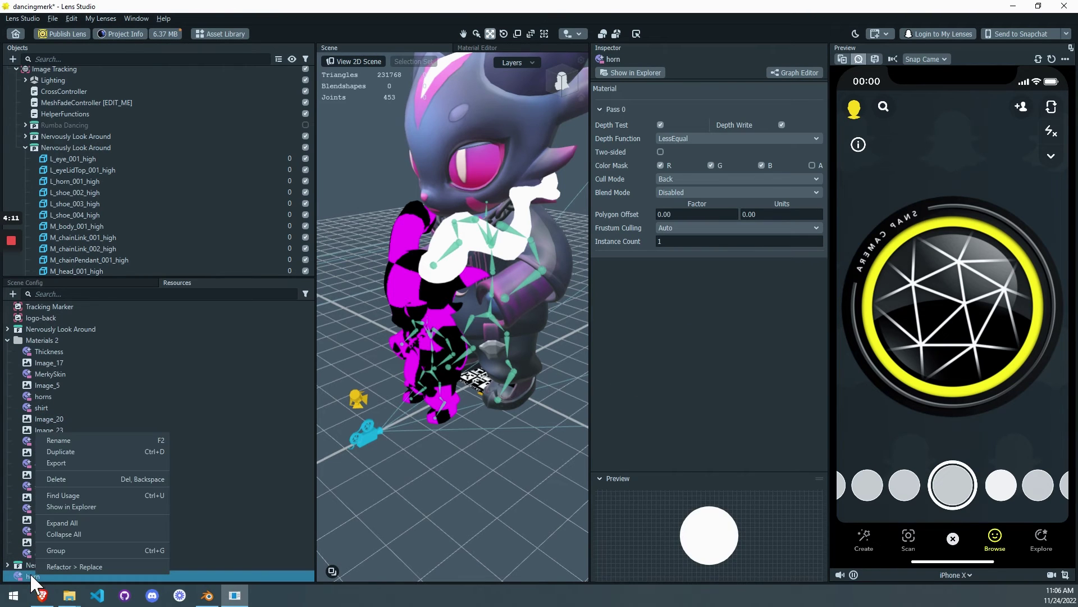
pyautogui.click(29, 571)
pyautogui.click(442, 243)
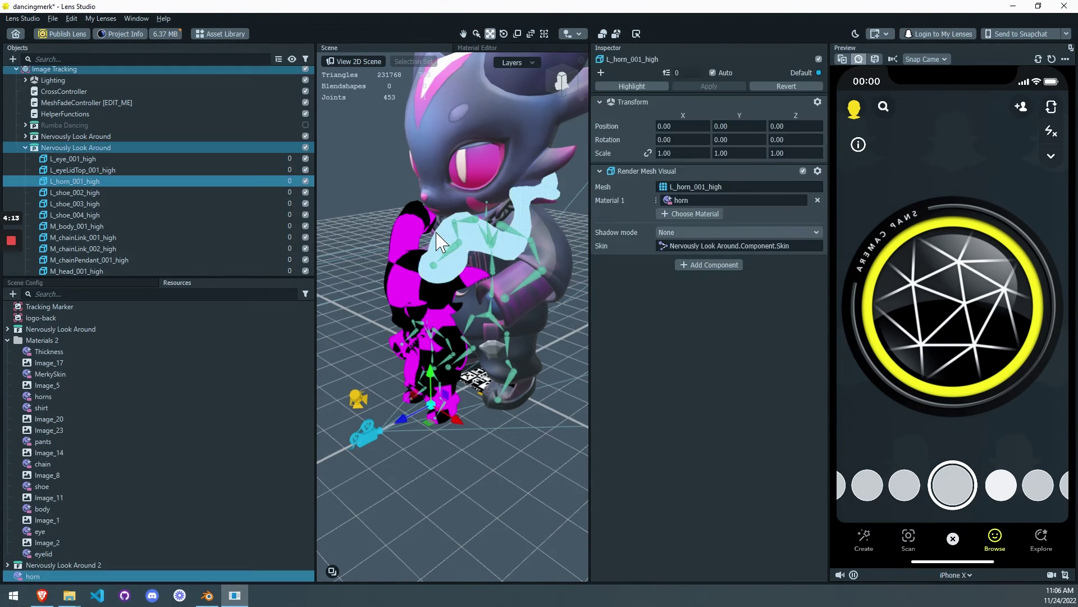
# Create a new PBR material and add it as Material 2 on L_horn_001_high.
pyautogui.click(674, 197)
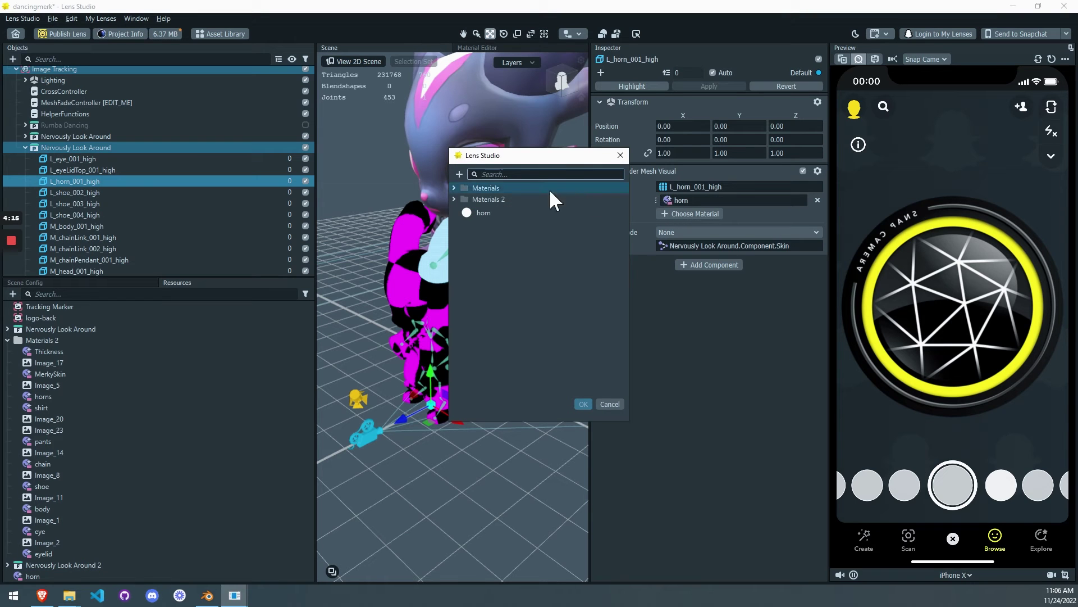
pyautogui.click(617, 404)
pyautogui.click(668, 201)
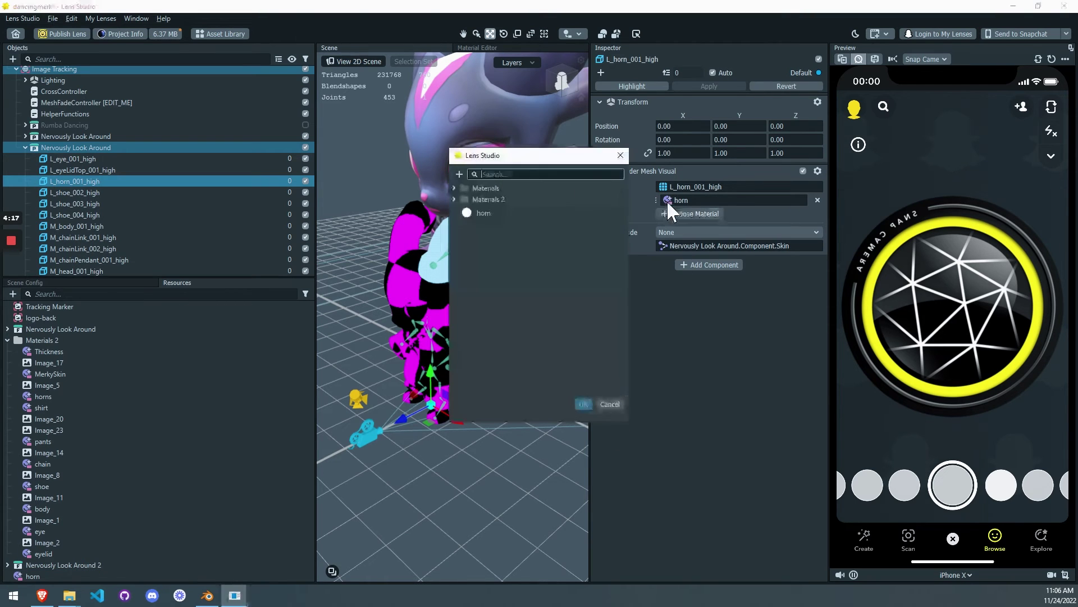
pyautogui.click(459, 174)
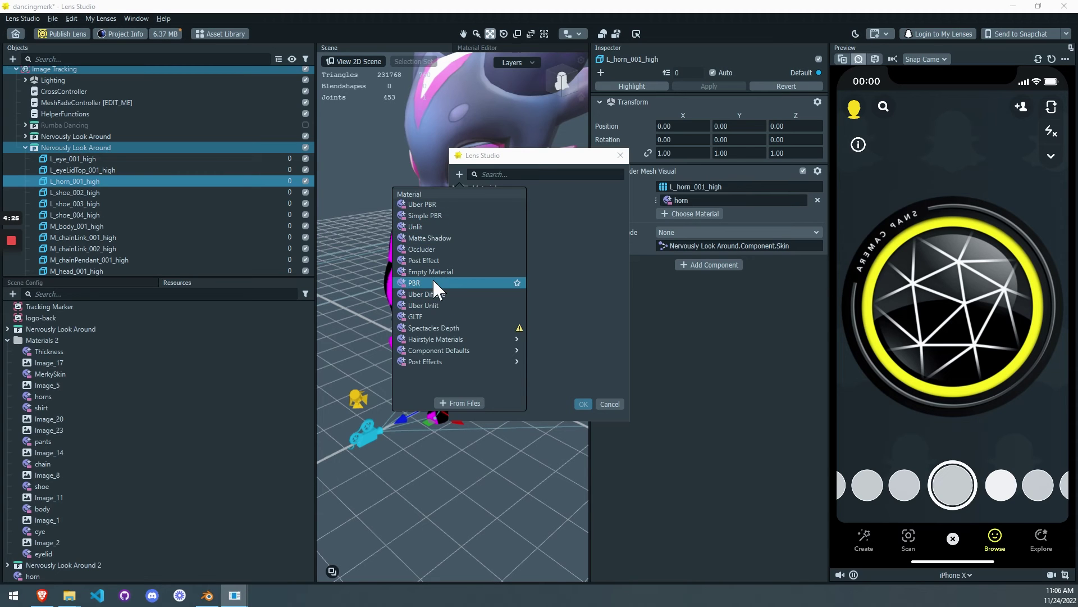
pyautogui.click(622, 291)
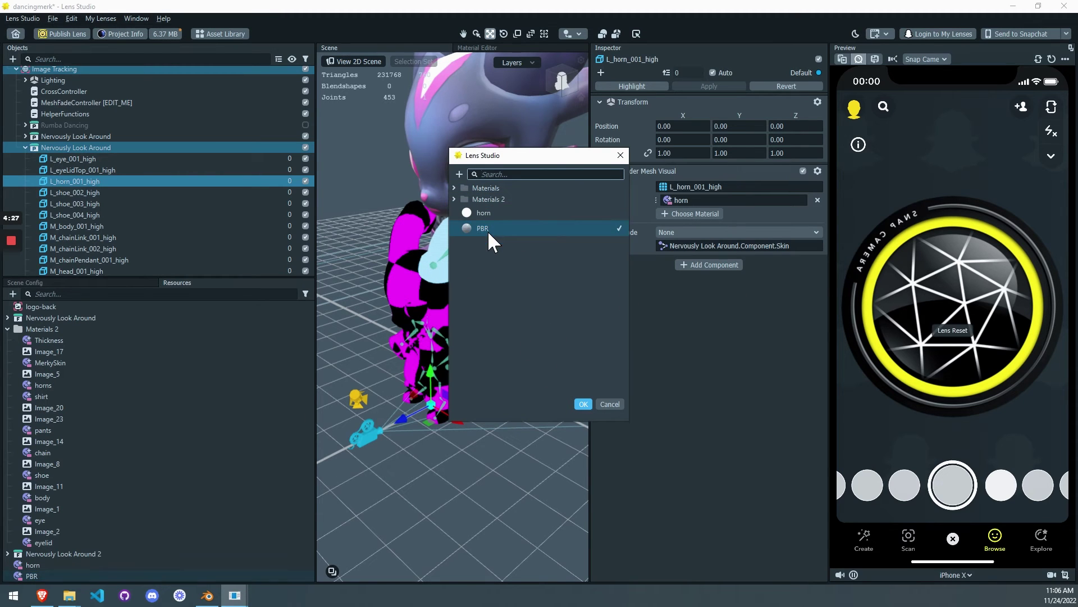
pyautogui.click(510, 233)
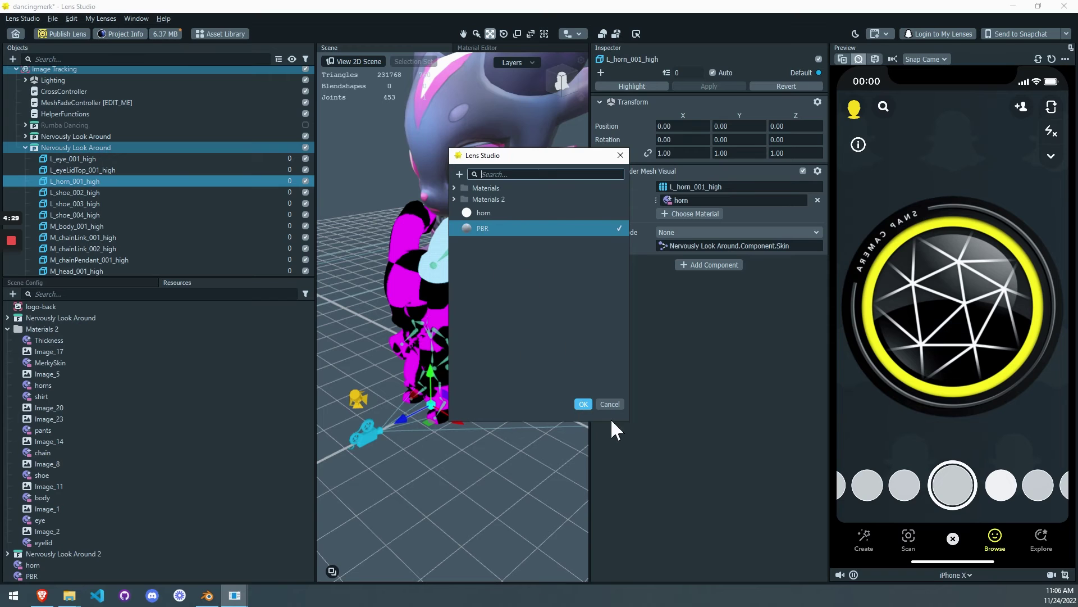
pyautogui.click(584, 404)
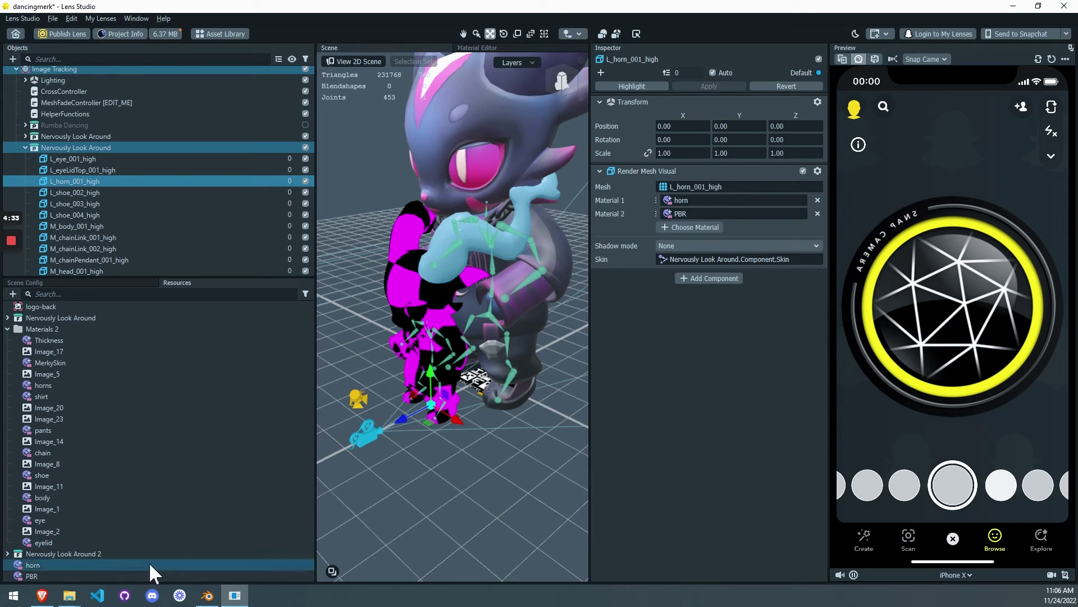
pyautogui.click(112, 576)
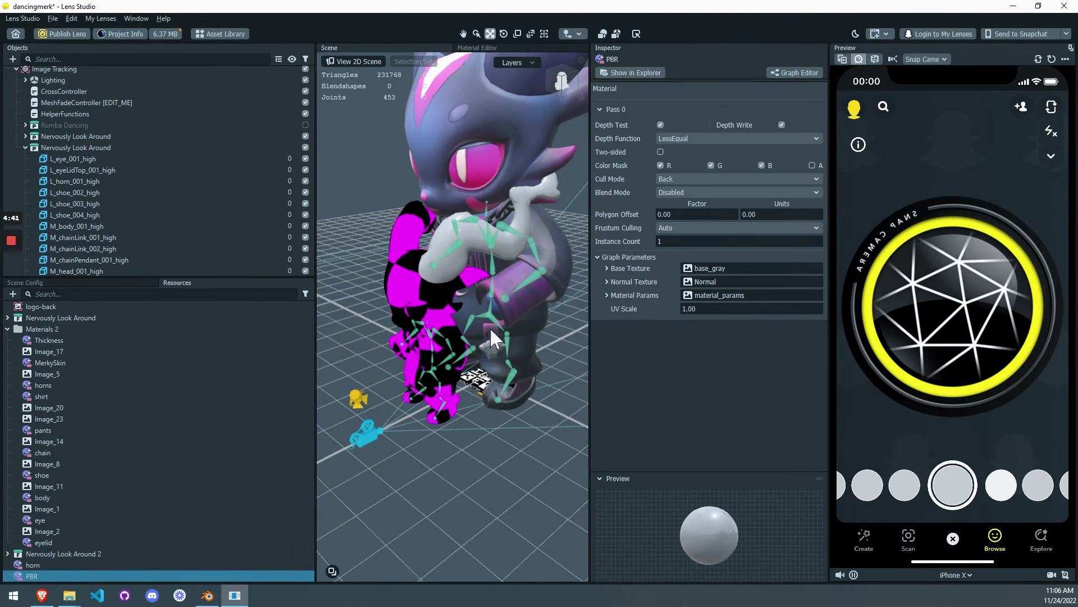
# Remove the horn material from L_horn_001_high, leaving PBR as its only material.
pyautogui.click(156, 564)
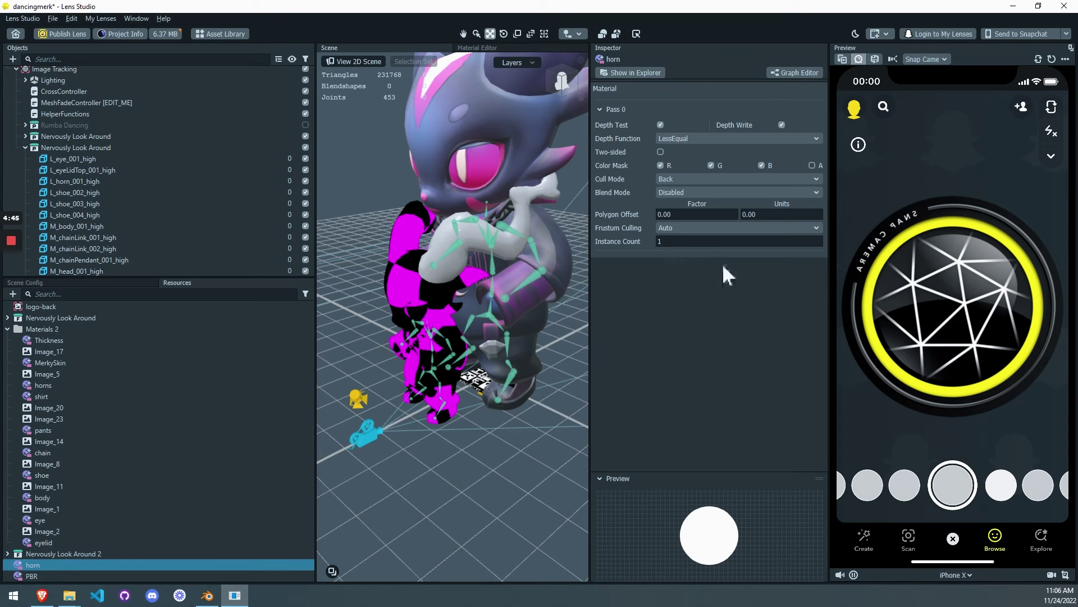
pyautogui.click(39, 576)
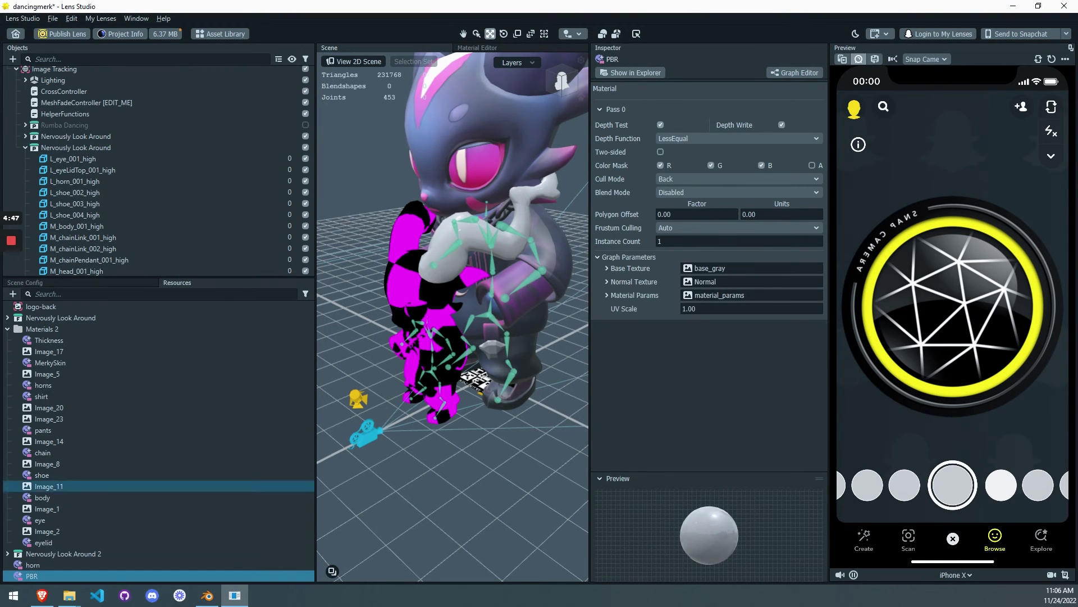
pyautogui.click(437, 242)
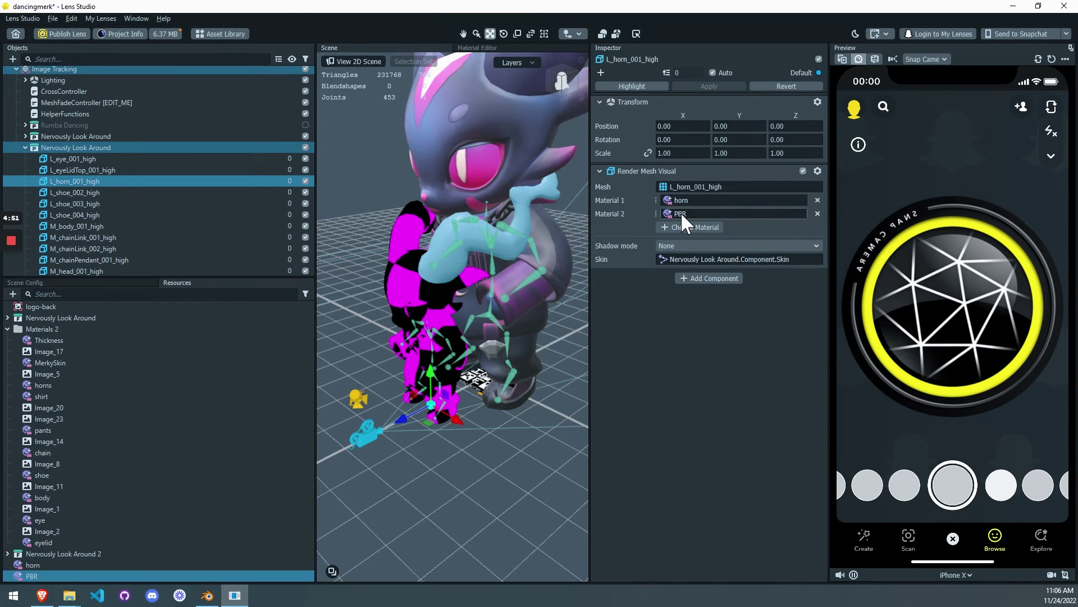
pyautogui.click(817, 200)
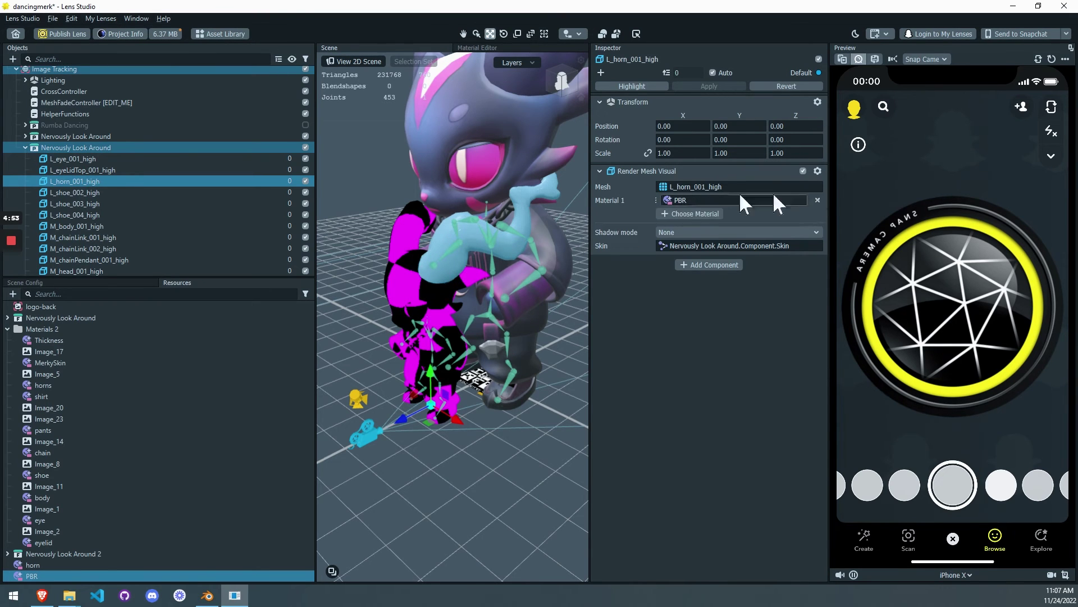
# Set Image_5 as the PBR material's Base Texture, turning the left horn pink.
pyautogui.click(49, 572)
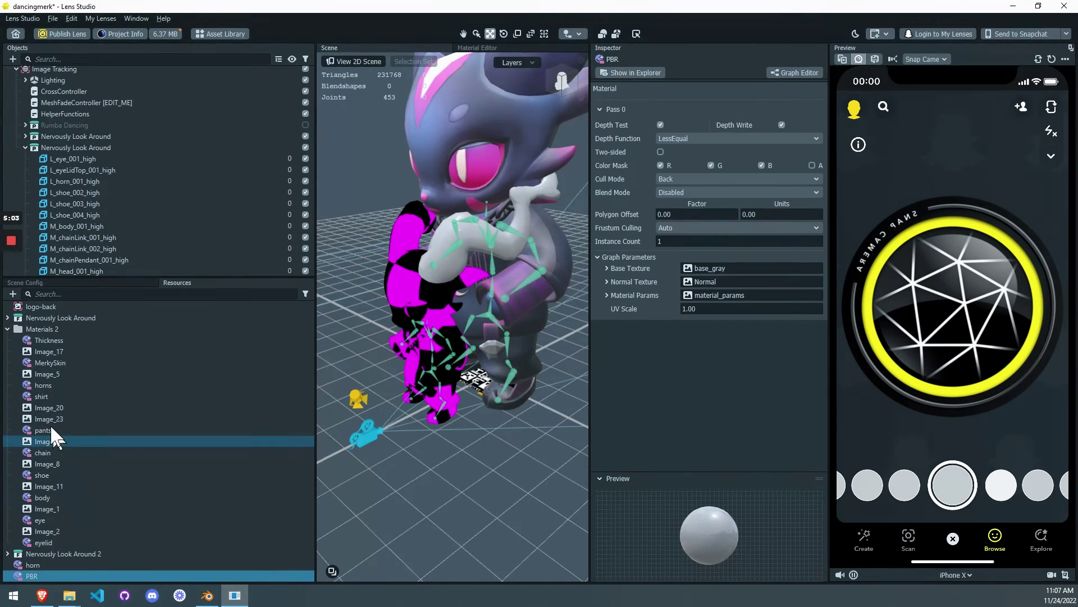
pyautogui.click(54, 385)
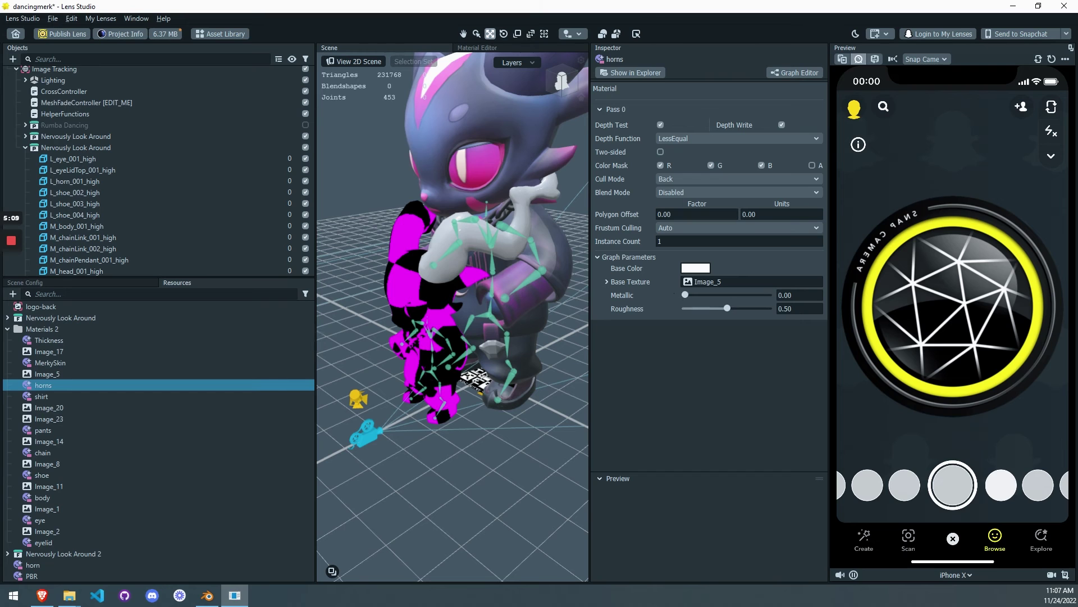
pyautogui.click(33, 576)
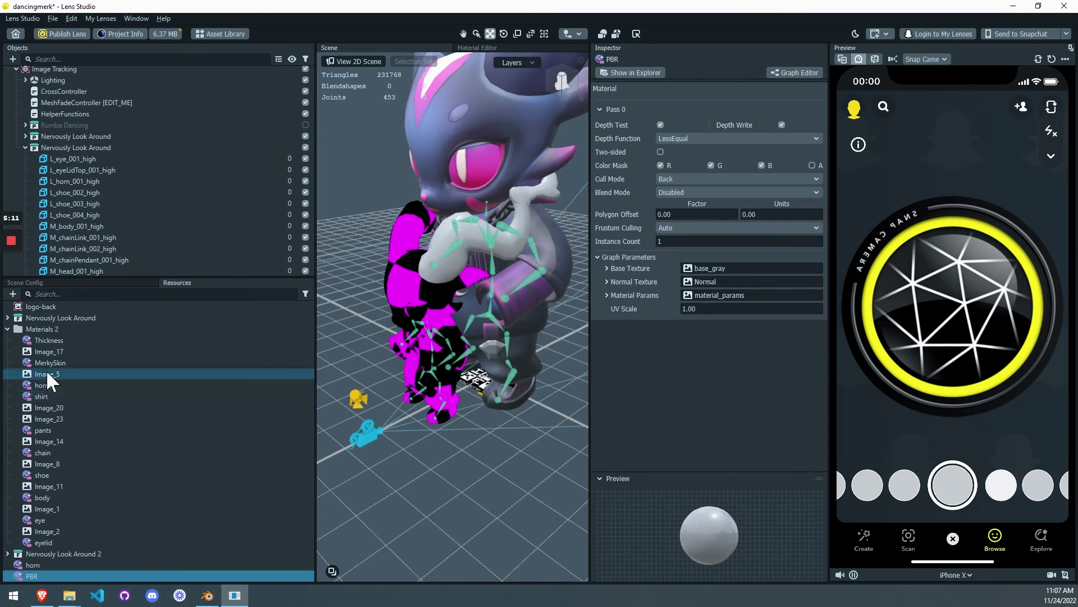
pyautogui.moveTo(53, 373); pyautogui.dragTo(702, 268)
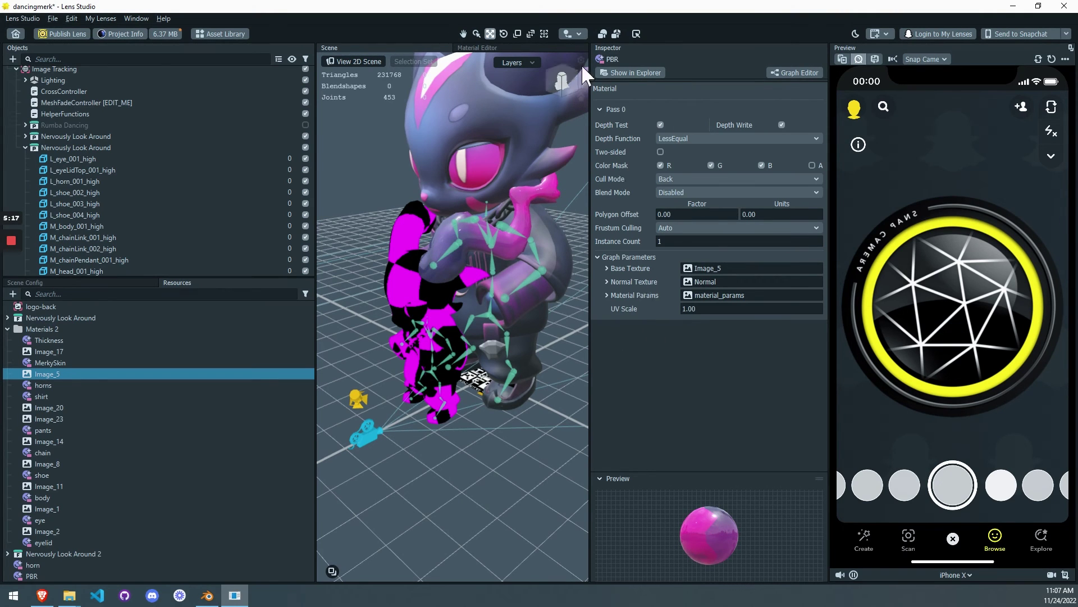
pyautogui.click(392, 227)
# Create a new Simple PBR material and assign it to the R_horn_001_high mesh.
pyautogui.click(733, 218)
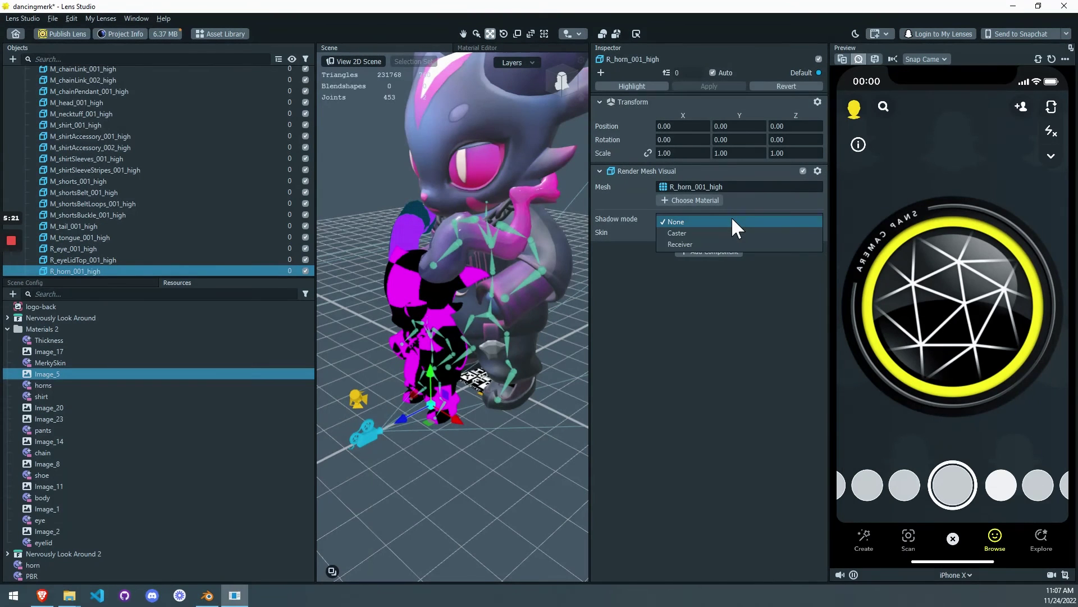
pyautogui.click(700, 199)
pyautogui.click(460, 174)
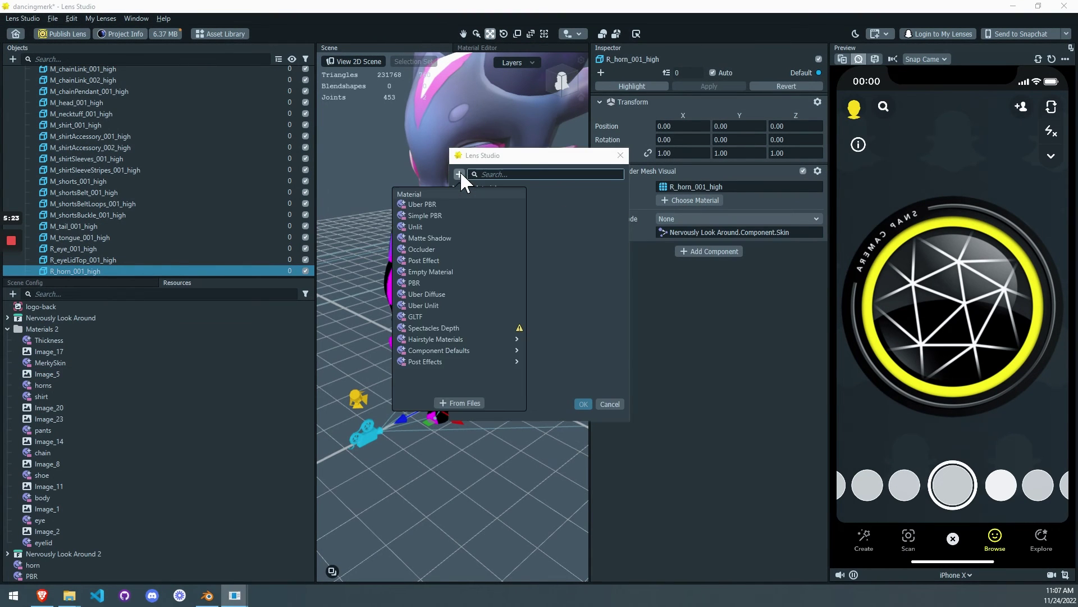
pyautogui.click(417, 211)
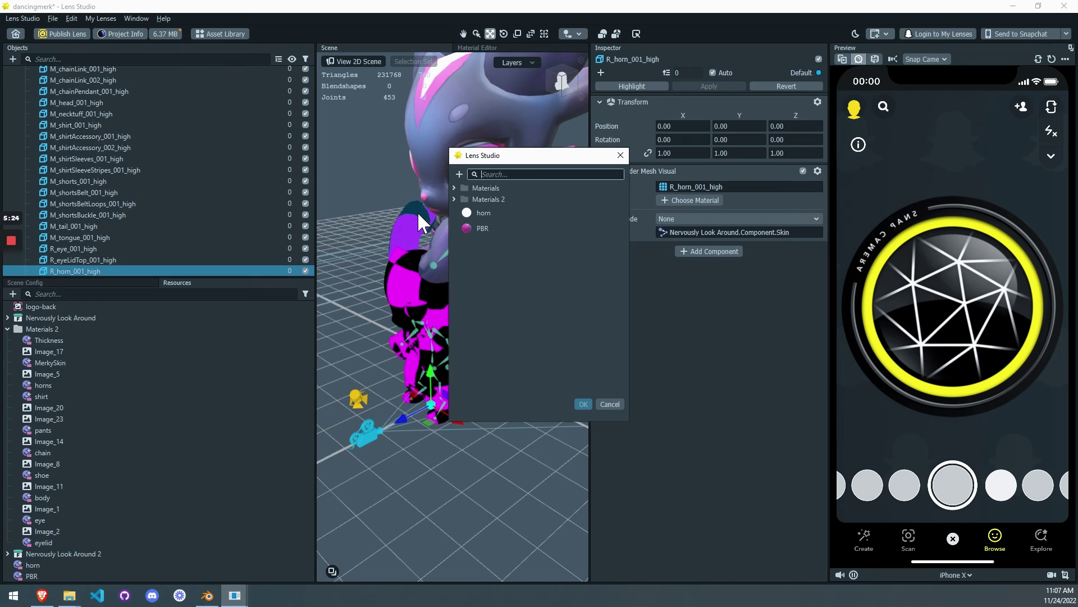
pyautogui.click(583, 403)
pyautogui.click(66, 576)
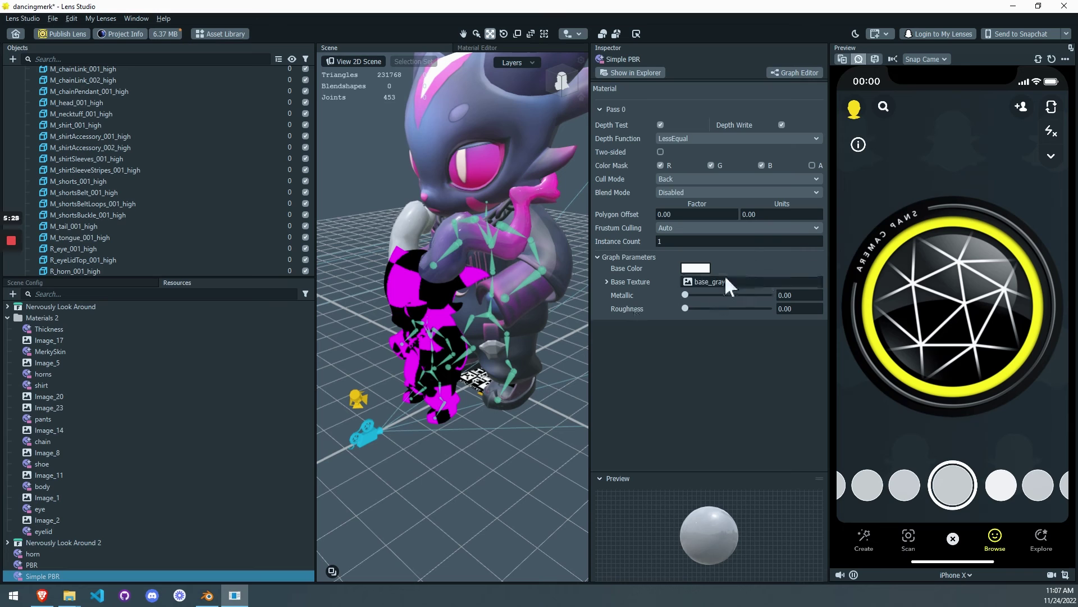
pyautogui.moveTo(83, 392); pyautogui.dragTo(650, 289)
pyautogui.moveTo(157, 29)
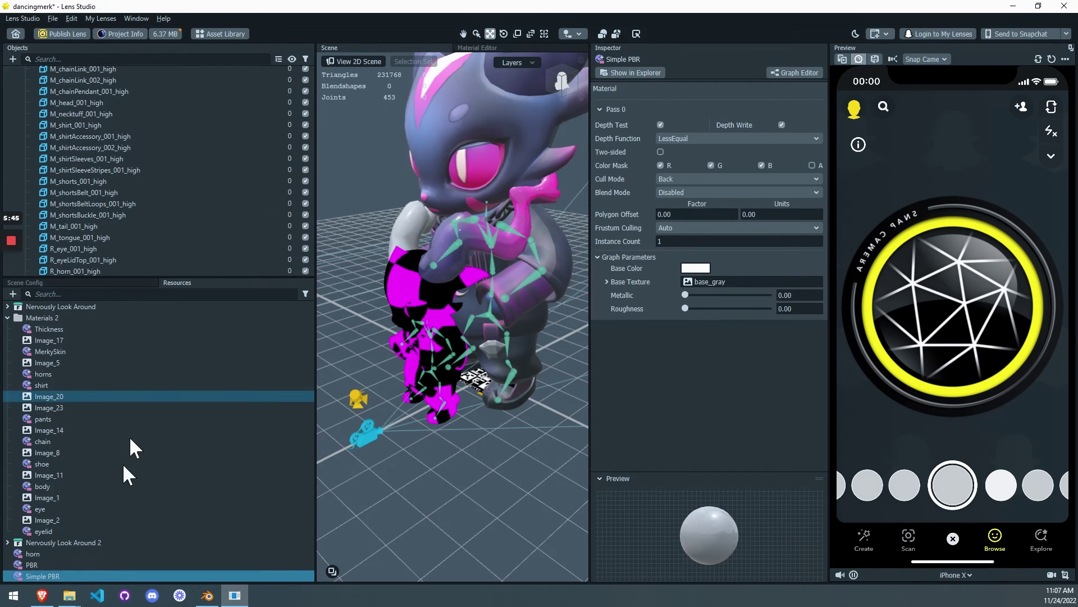
pyautogui.click(75, 564)
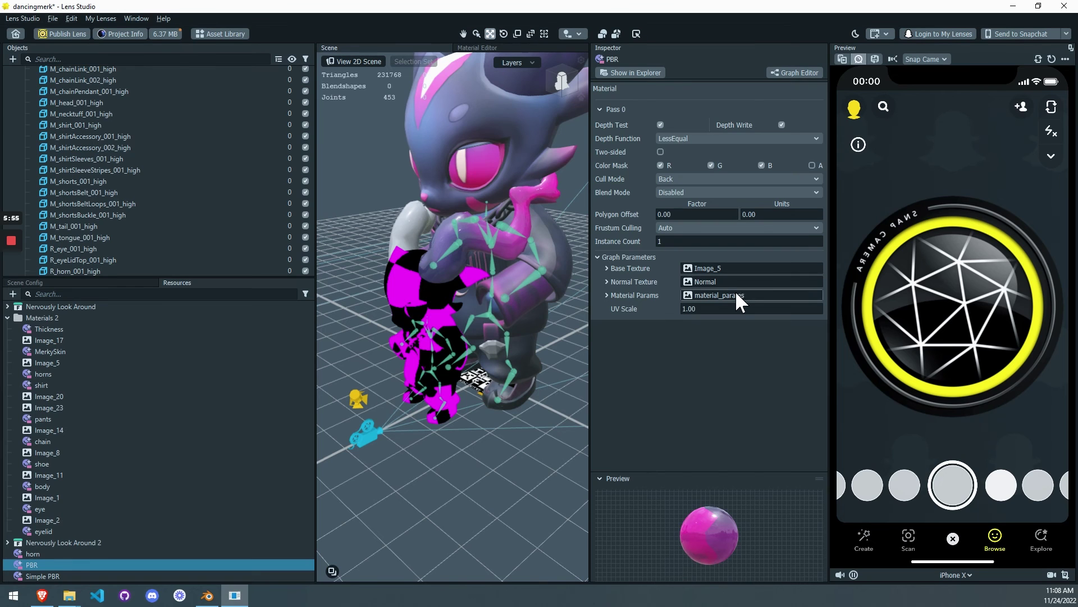
pyautogui.click(38, 564)
pyautogui.click(72, 576)
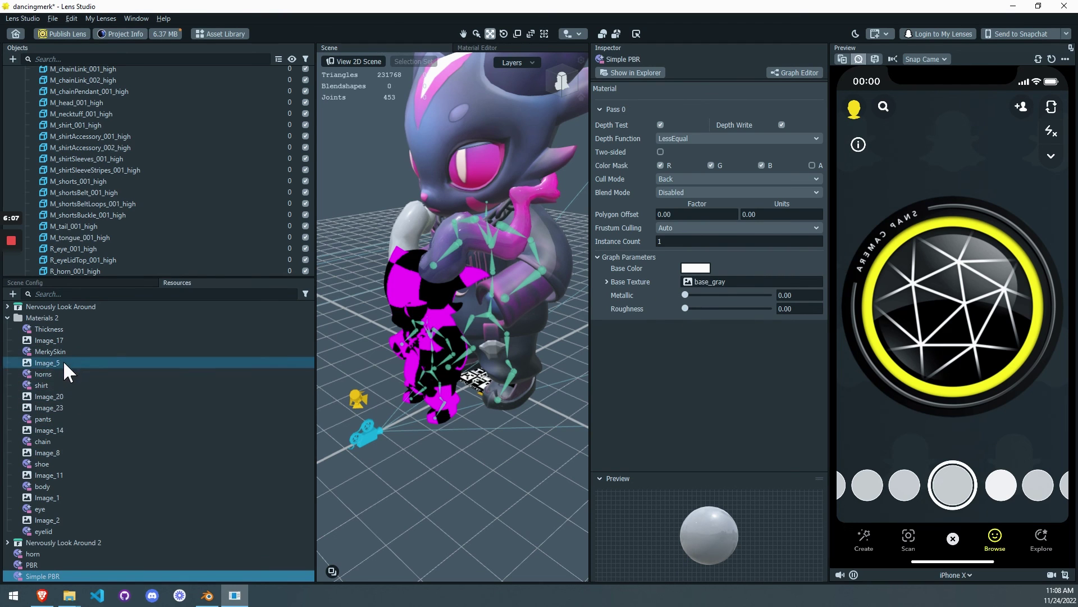
# Give the Simple PBR material the Image_5 Base Texture and Roughness 0.52.
pyautogui.moveTo(63, 363); pyautogui.dragTo(710, 278)
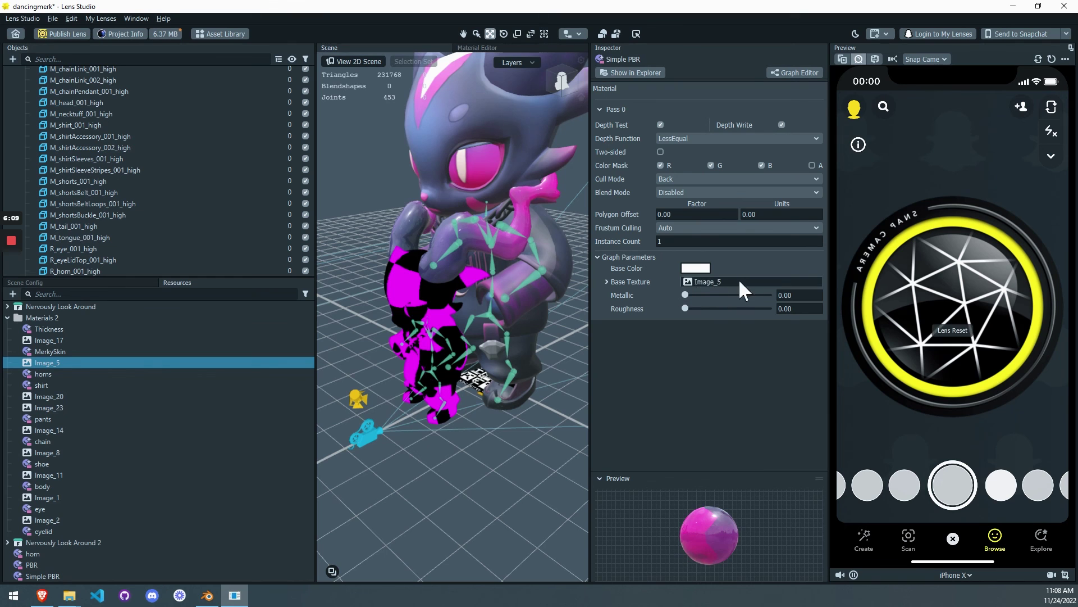
pyautogui.scroll(3, 460, 275)
pyautogui.moveTo(385, 266)
pyautogui.keyDown('alt'); pyautogui.mouseDown()
pyautogui.moveTo(461, 275)
pyautogui.moveTo(396, 265)
pyautogui.mouseUp(); pyautogui.keyUp('alt')
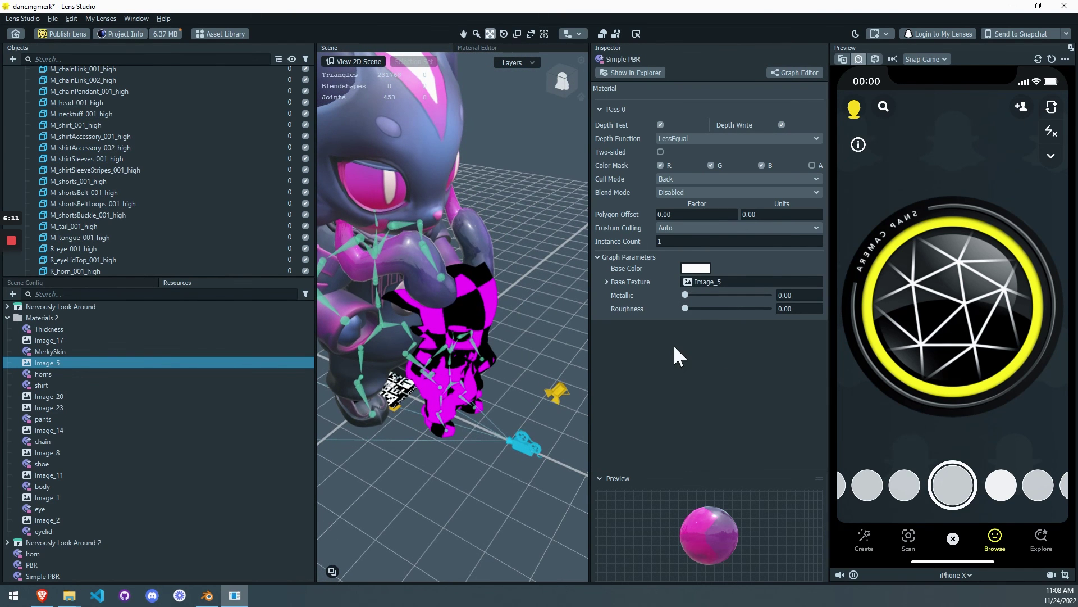
pyautogui.moveTo(685, 308); pyautogui.dragTo(729, 303)
pyautogui.keyDown('alt'); pyautogui.moveTo(478, 269); pyautogui.dragTo(405, 275); pyautogui.keyUp('alt')
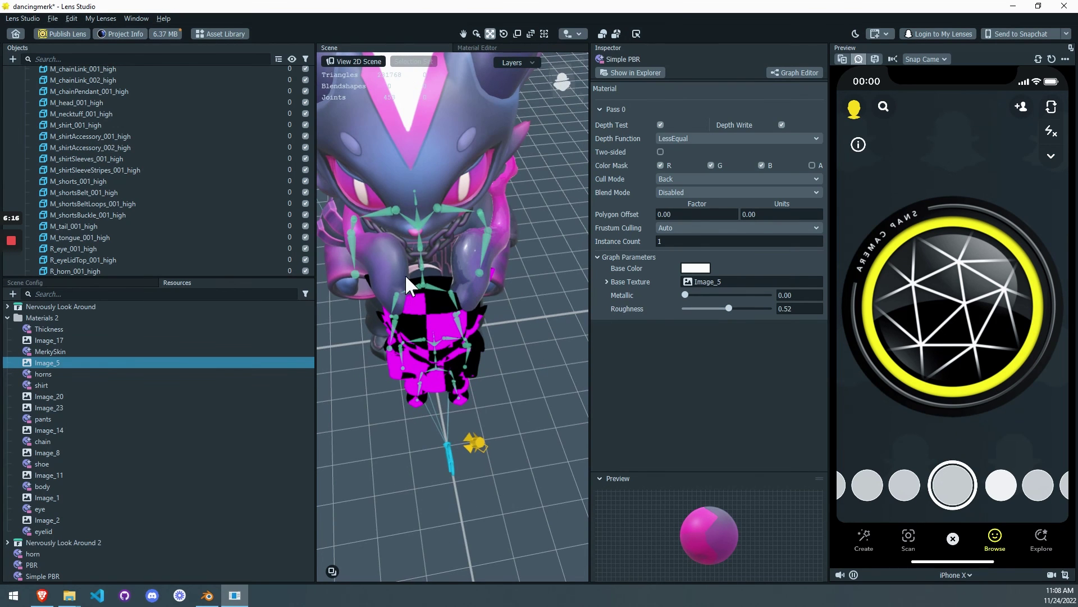
pyautogui.click(477, 267)
# Bring up the PBR material's Image_5 settings and orbit around the dancing character's pink horns.
pyautogui.click(76, 561)
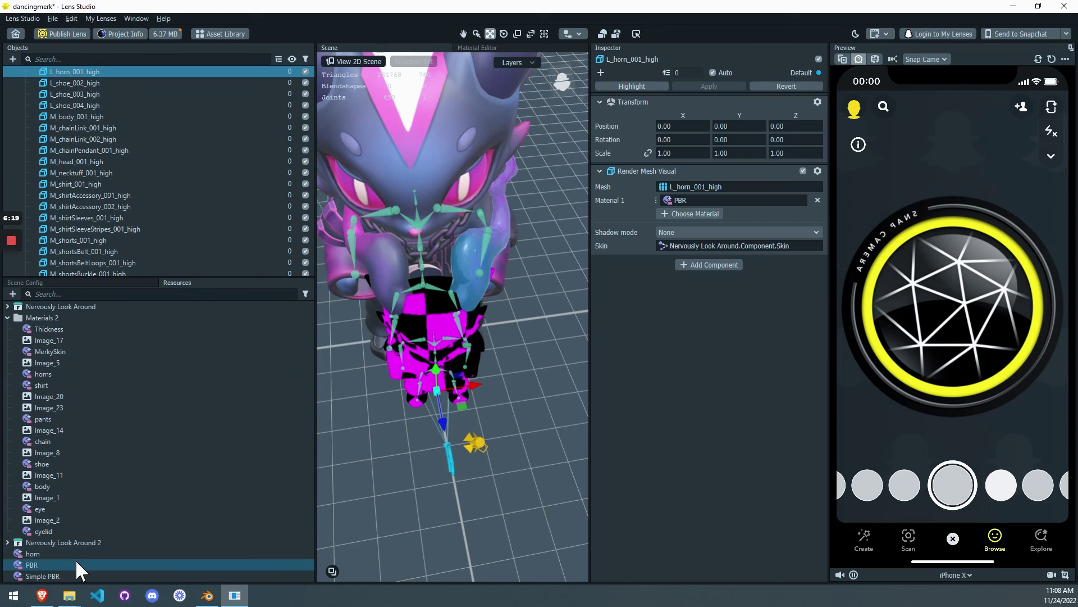
pyautogui.click(76, 564)
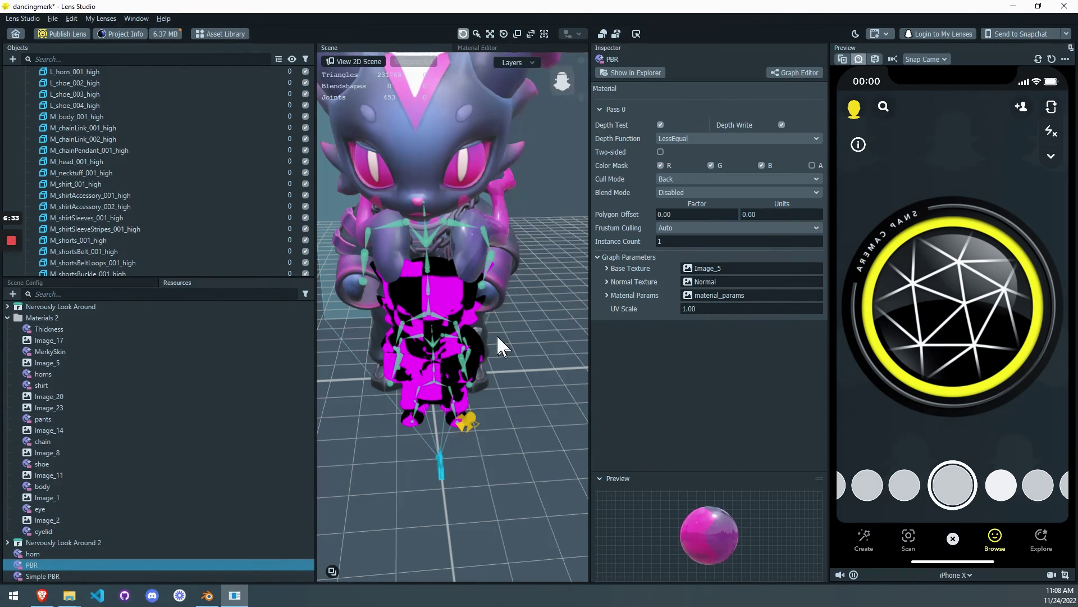
pyautogui.moveTo(497, 335); pyautogui.dragTo(399, 295, button='middle')
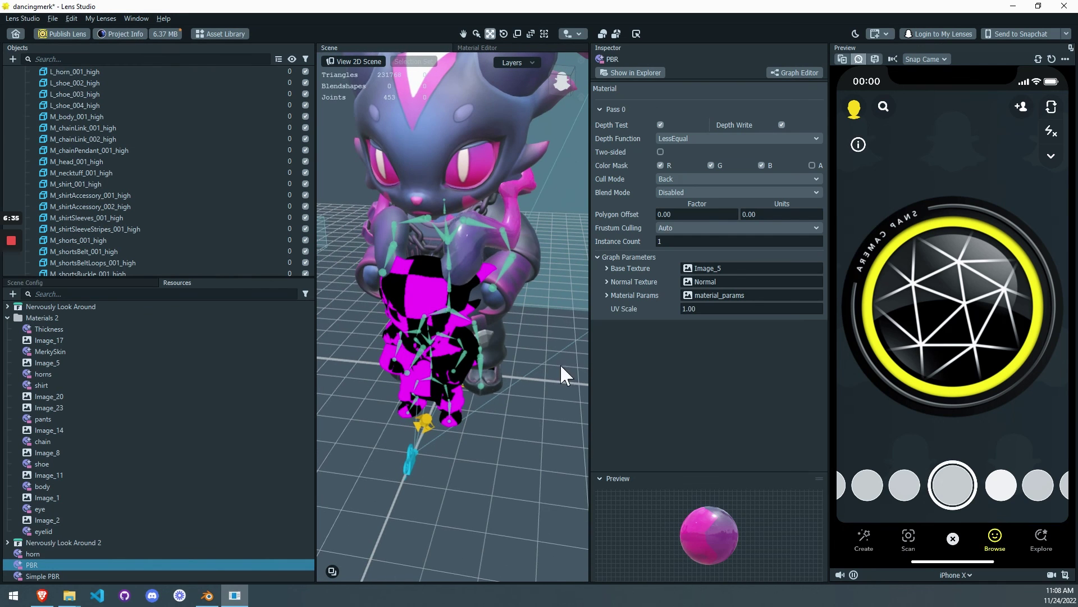
pyautogui.moveTo(561, 364); pyautogui.dragTo(431, 362, button='middle')
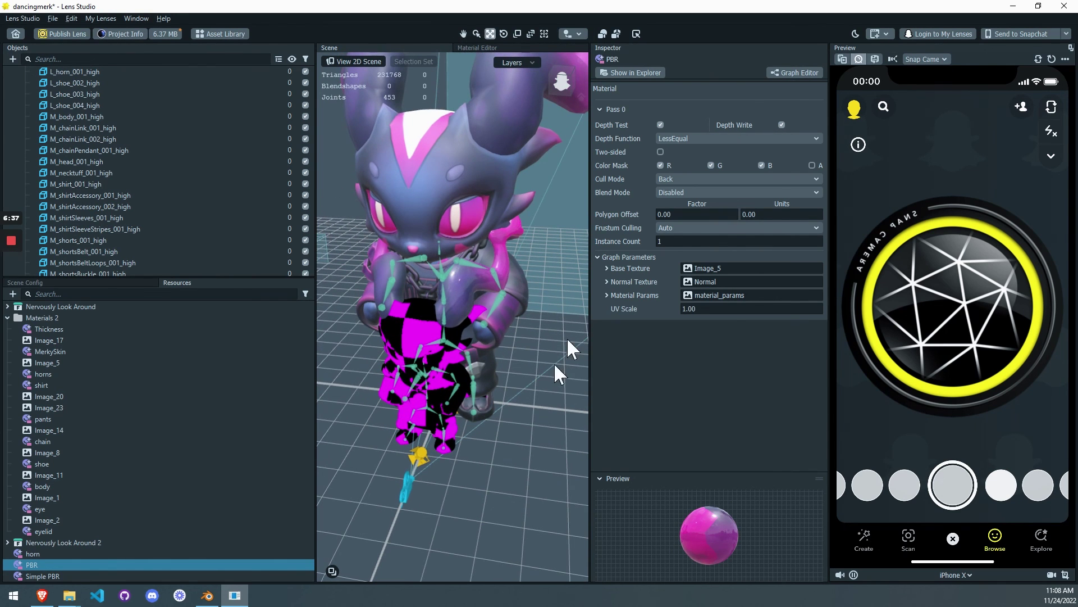
pyautogui.keyDown('alt'); pyautogui.moveTo(548, 299); pyautogui.dragTo(497, 267); pyautogui.keyUp('alt')
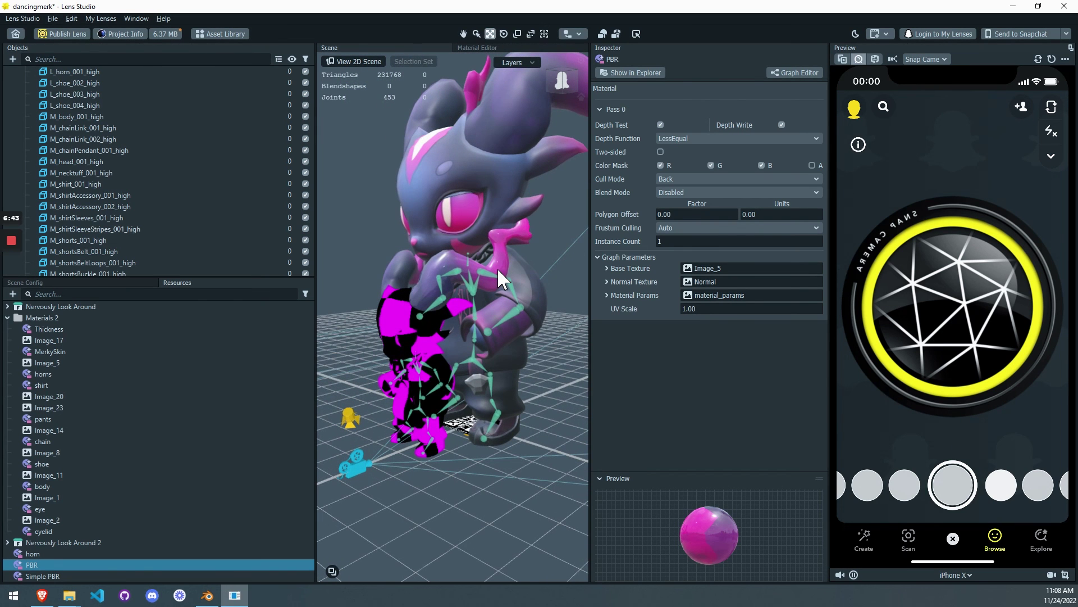